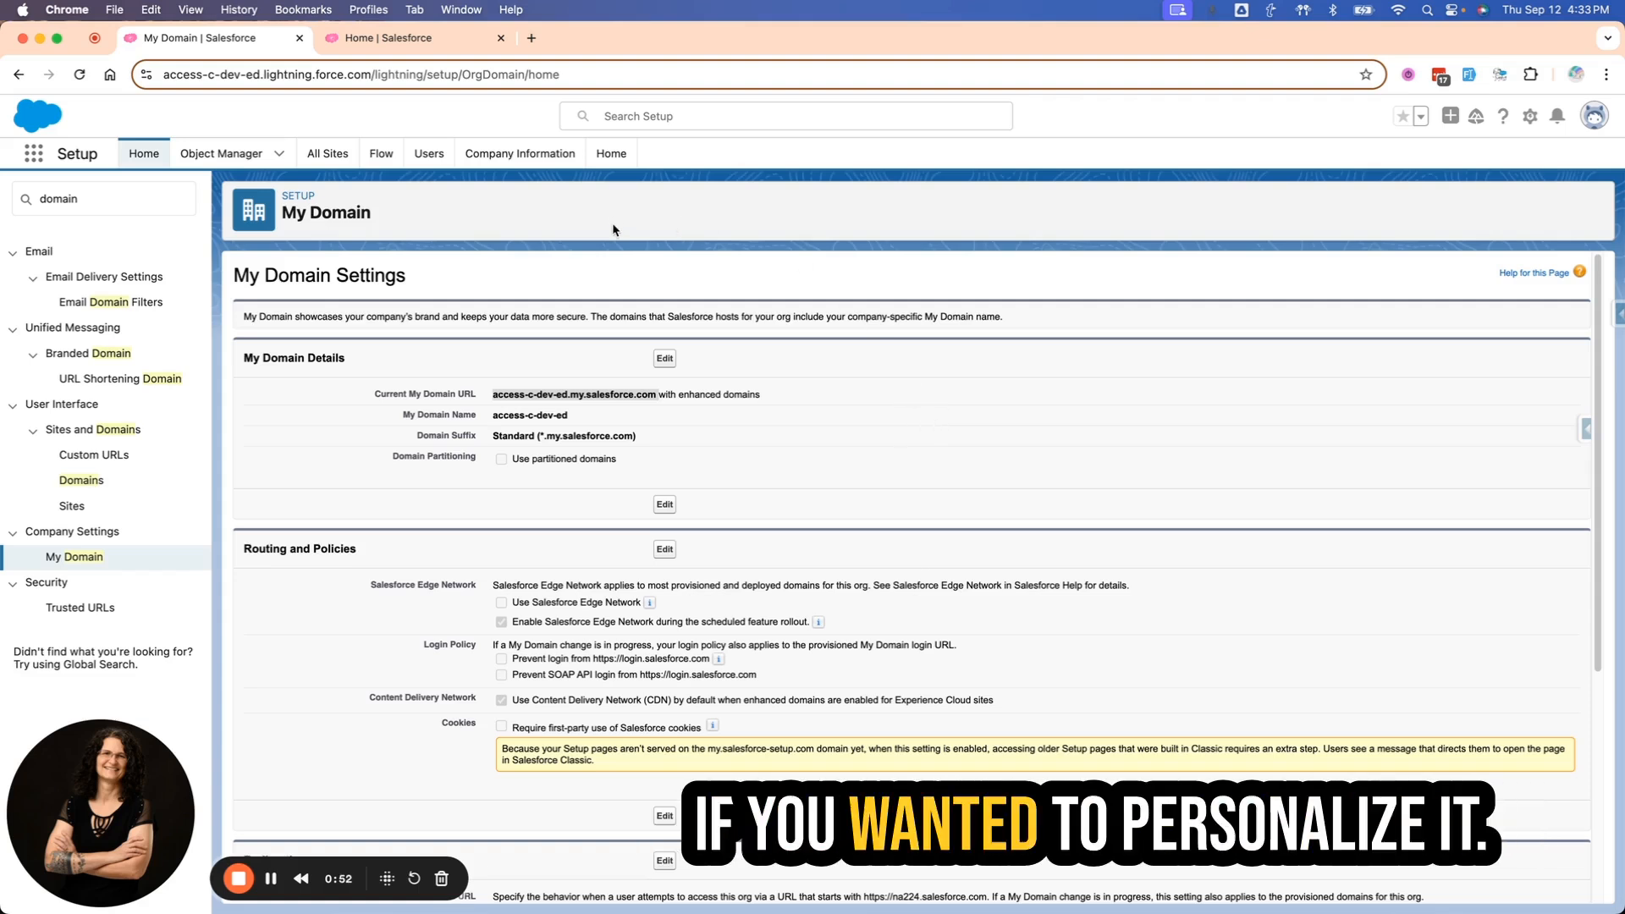
Open the existing Salesforce portfolio site in a new browser tab and highlight the personalized part of its web address
left_click(532, 38)
type("je")
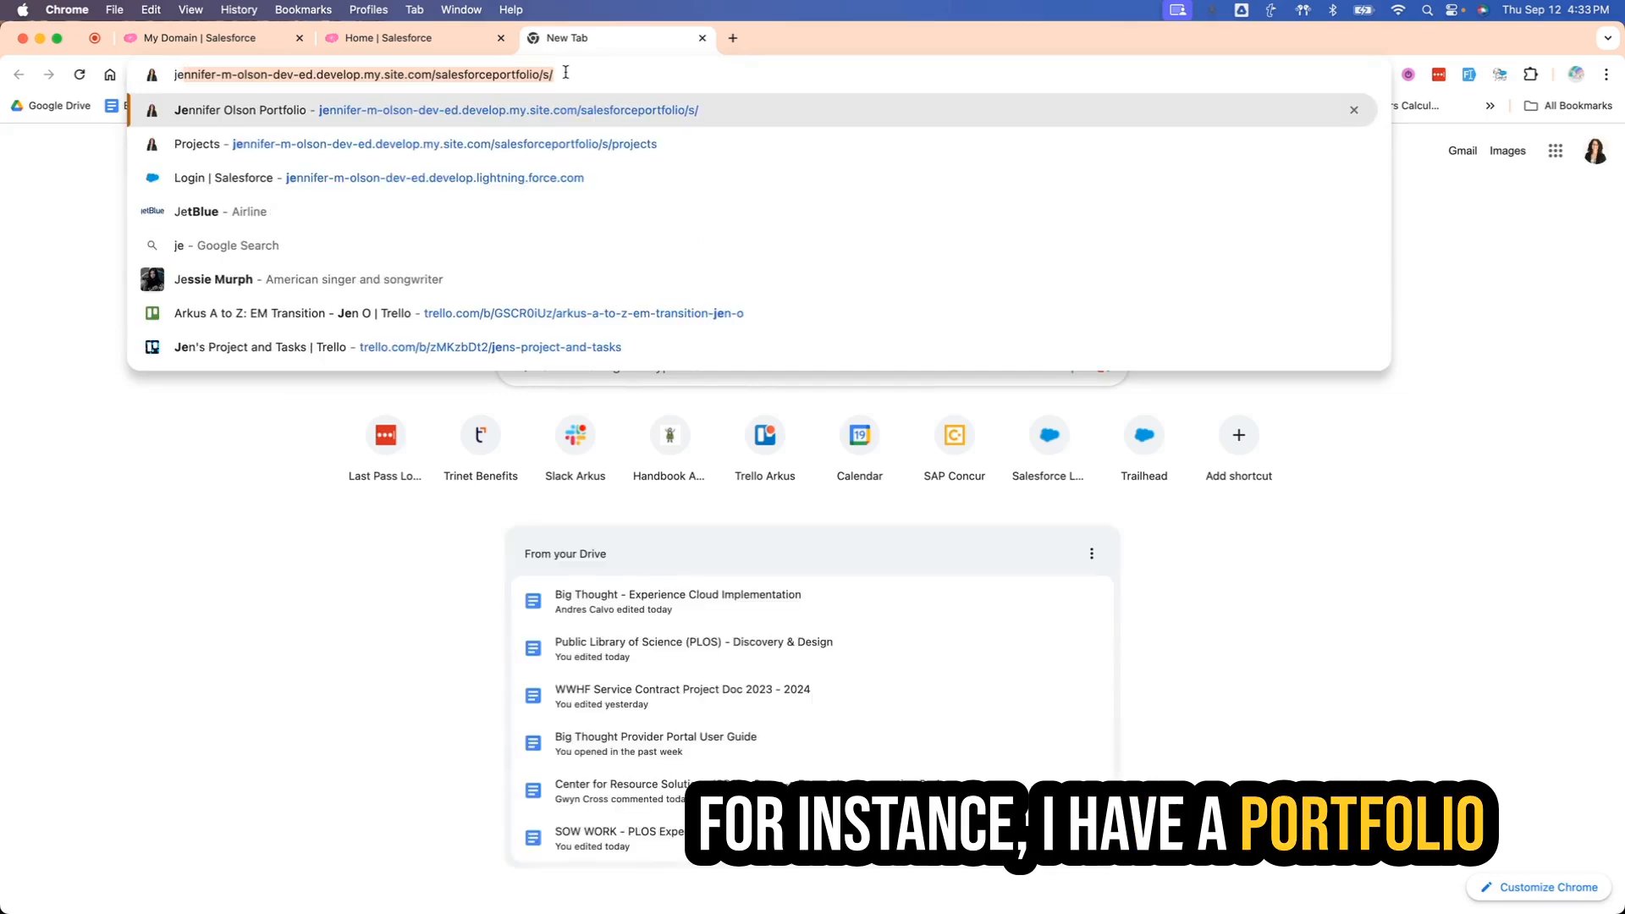
key("Return")
left_click(256, 74)
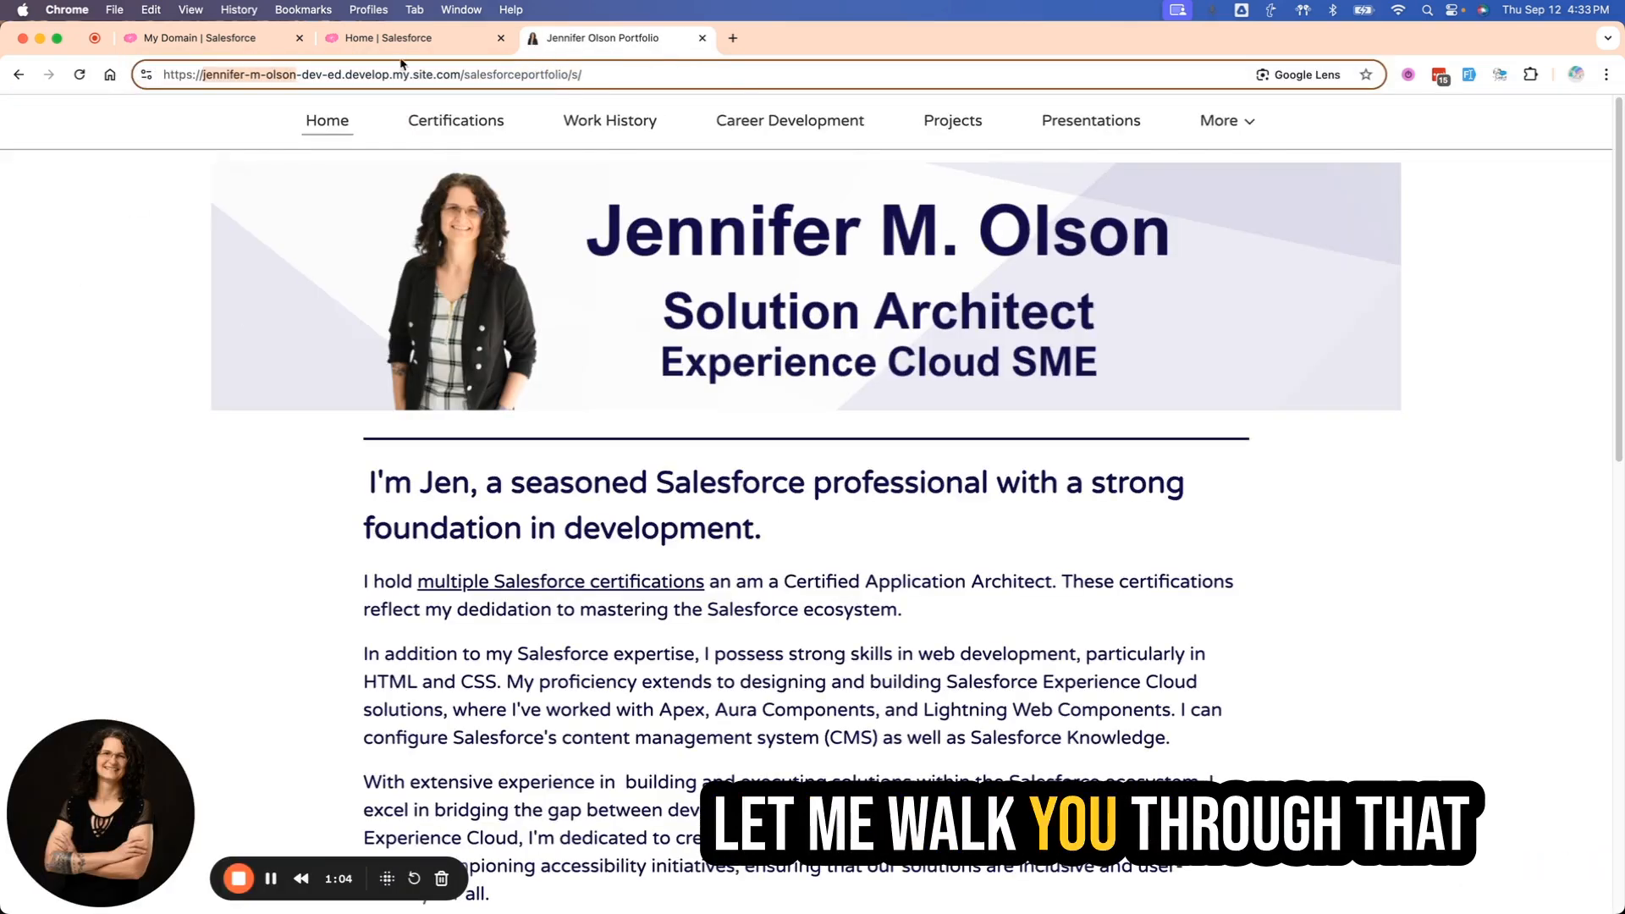
Edit the org's My Domain details, set the domain name to sample-dev-ed and check its availability
left_click(252, 46)
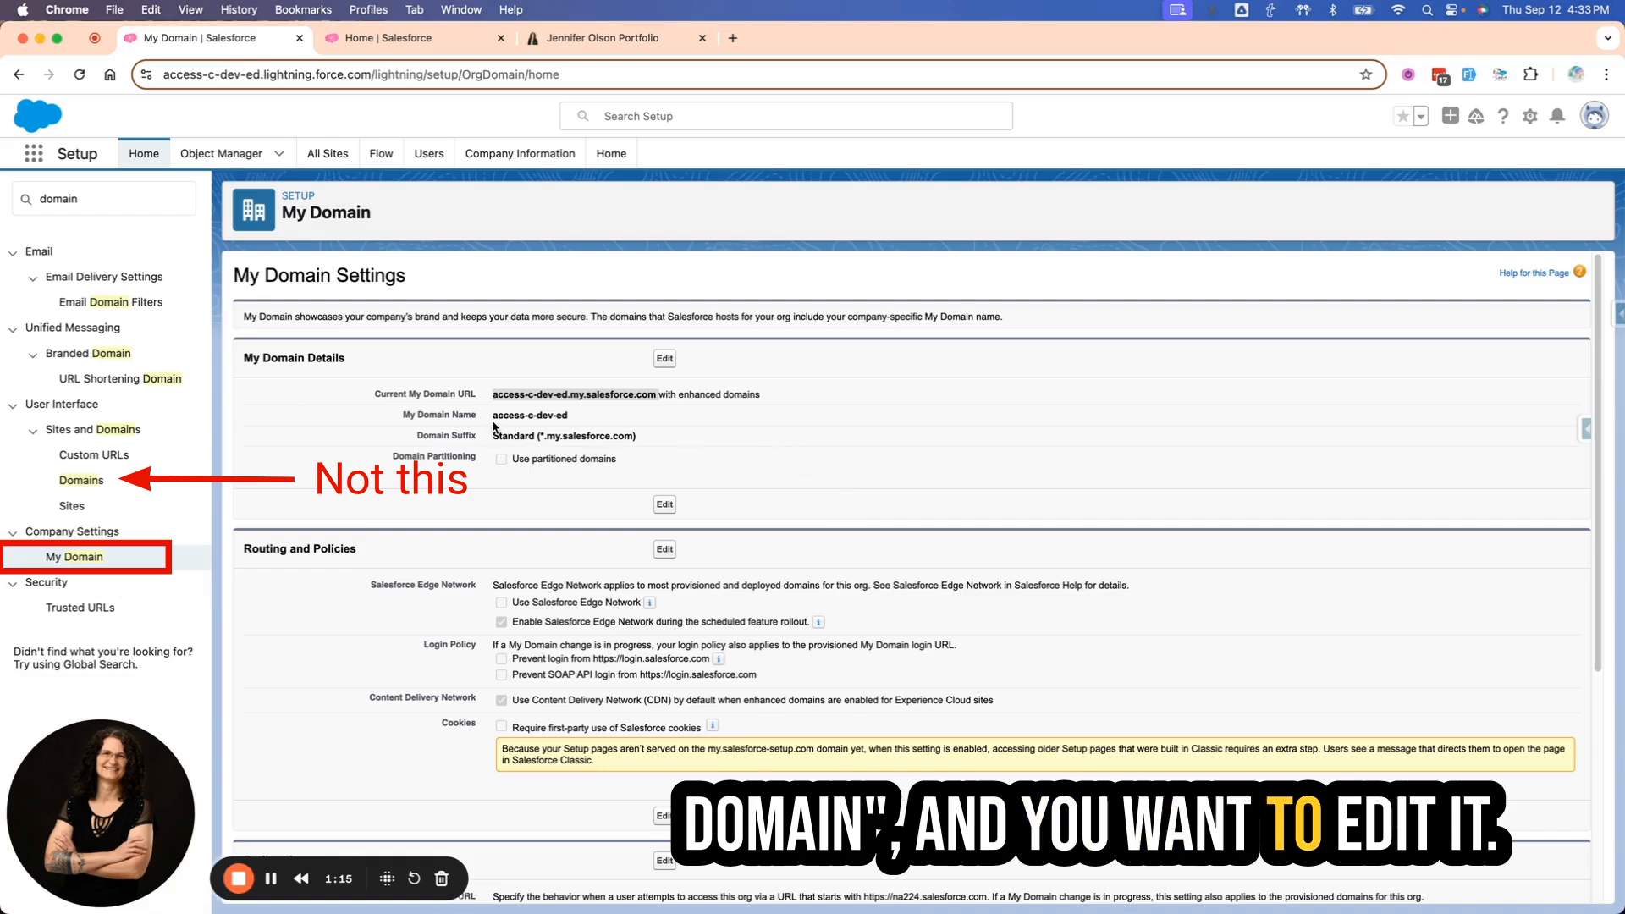
left_click(664, 358)
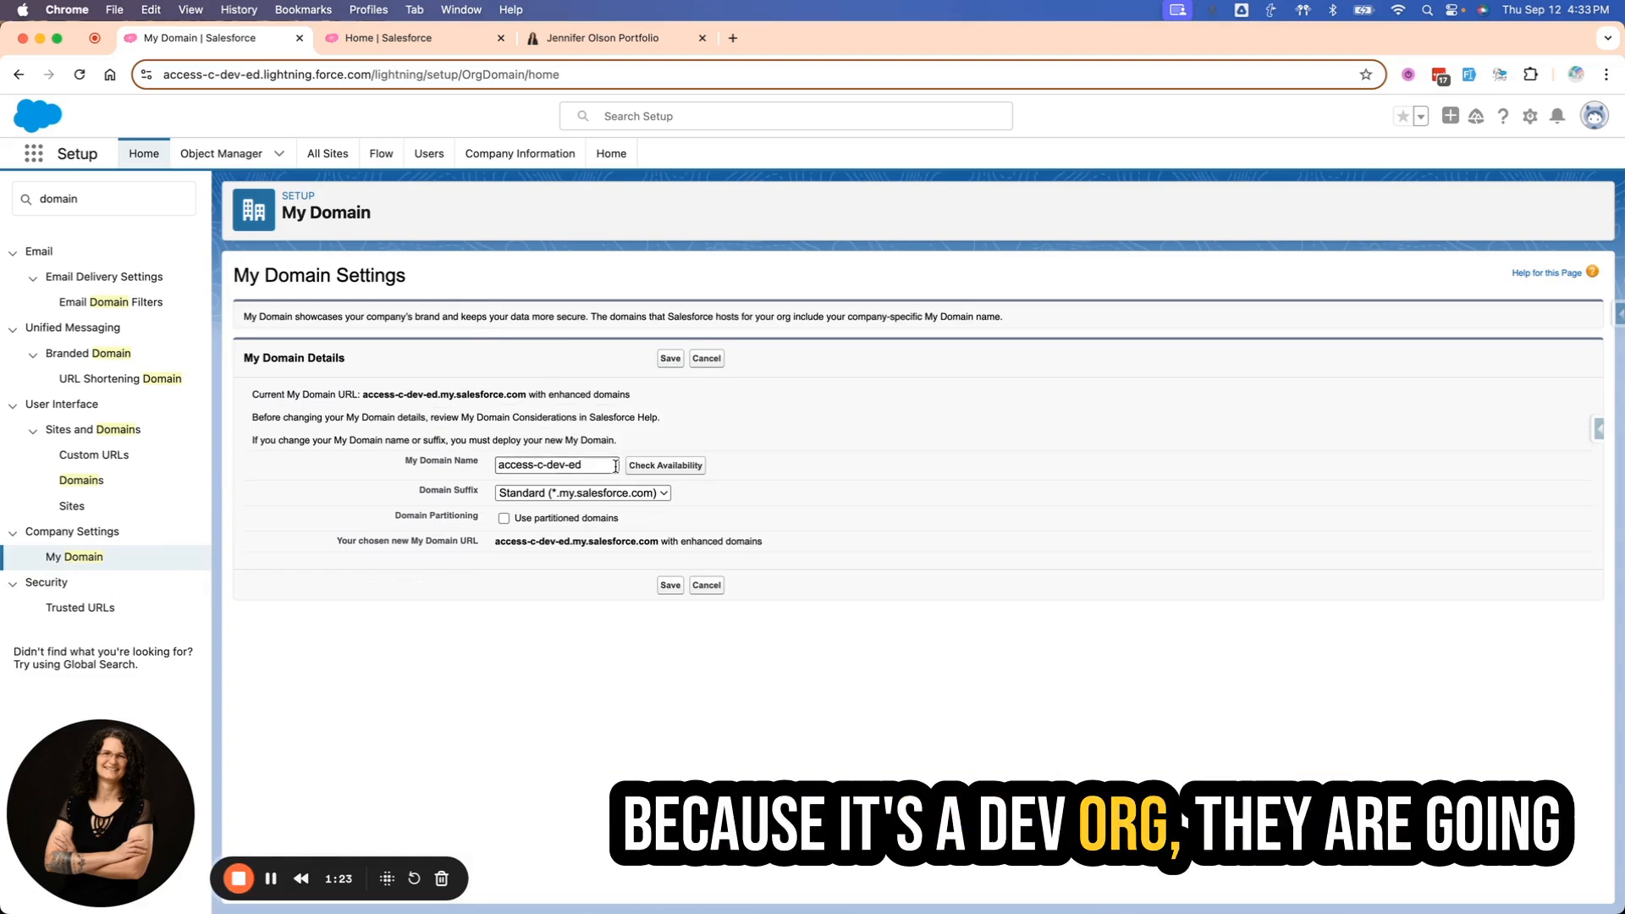
left_click(532, 463)
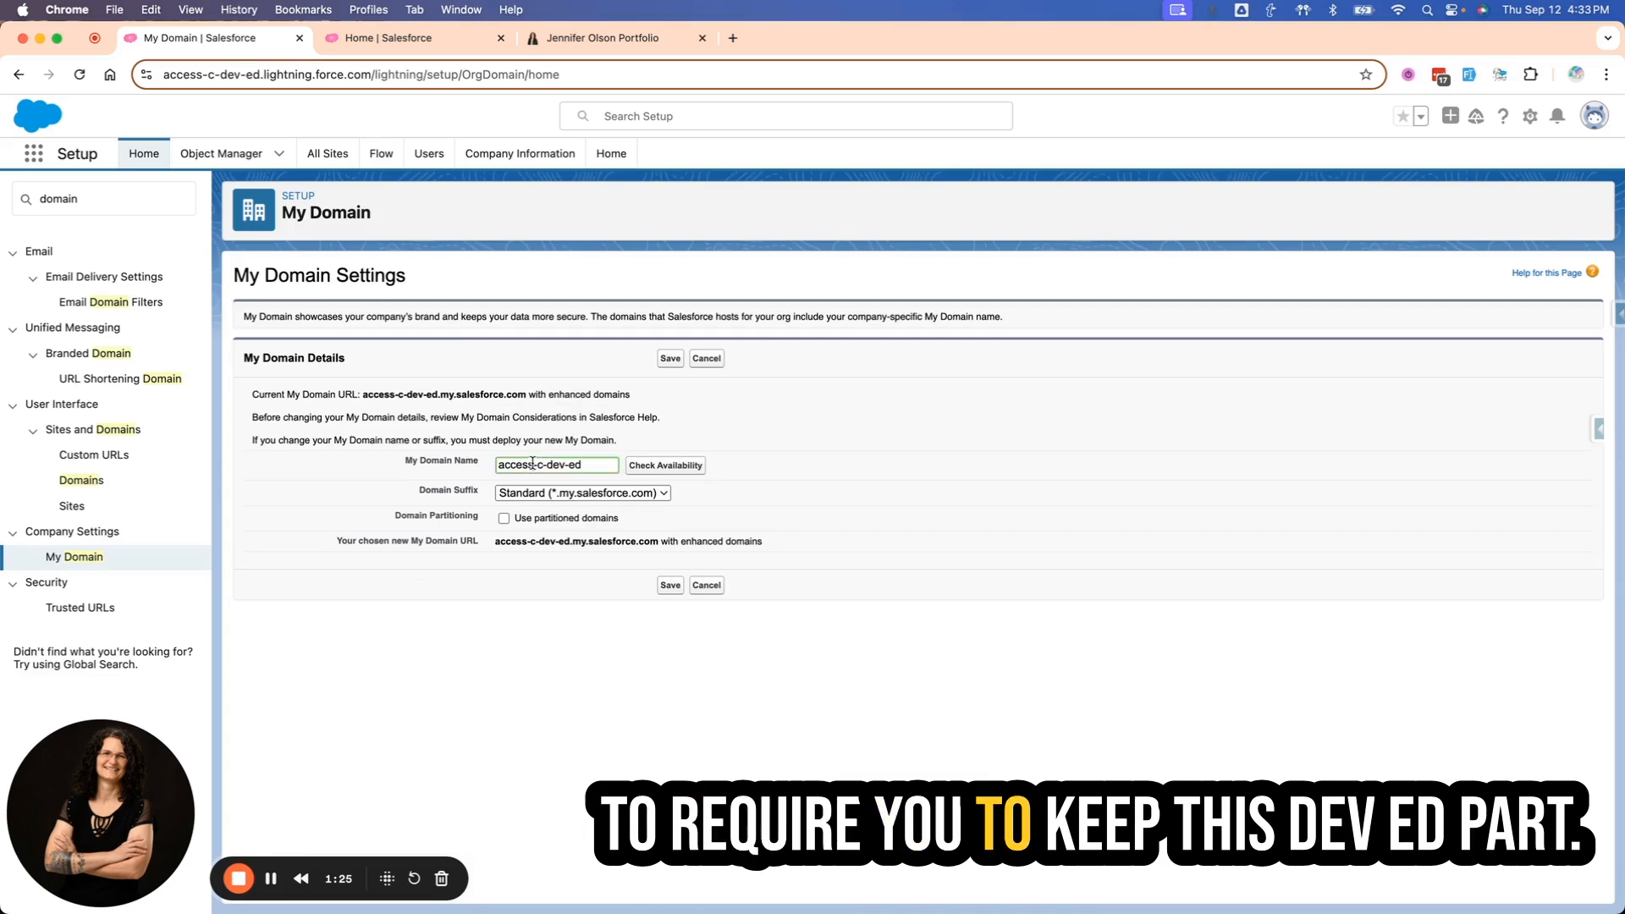
left_click_drag(532, 463, 614, 466)
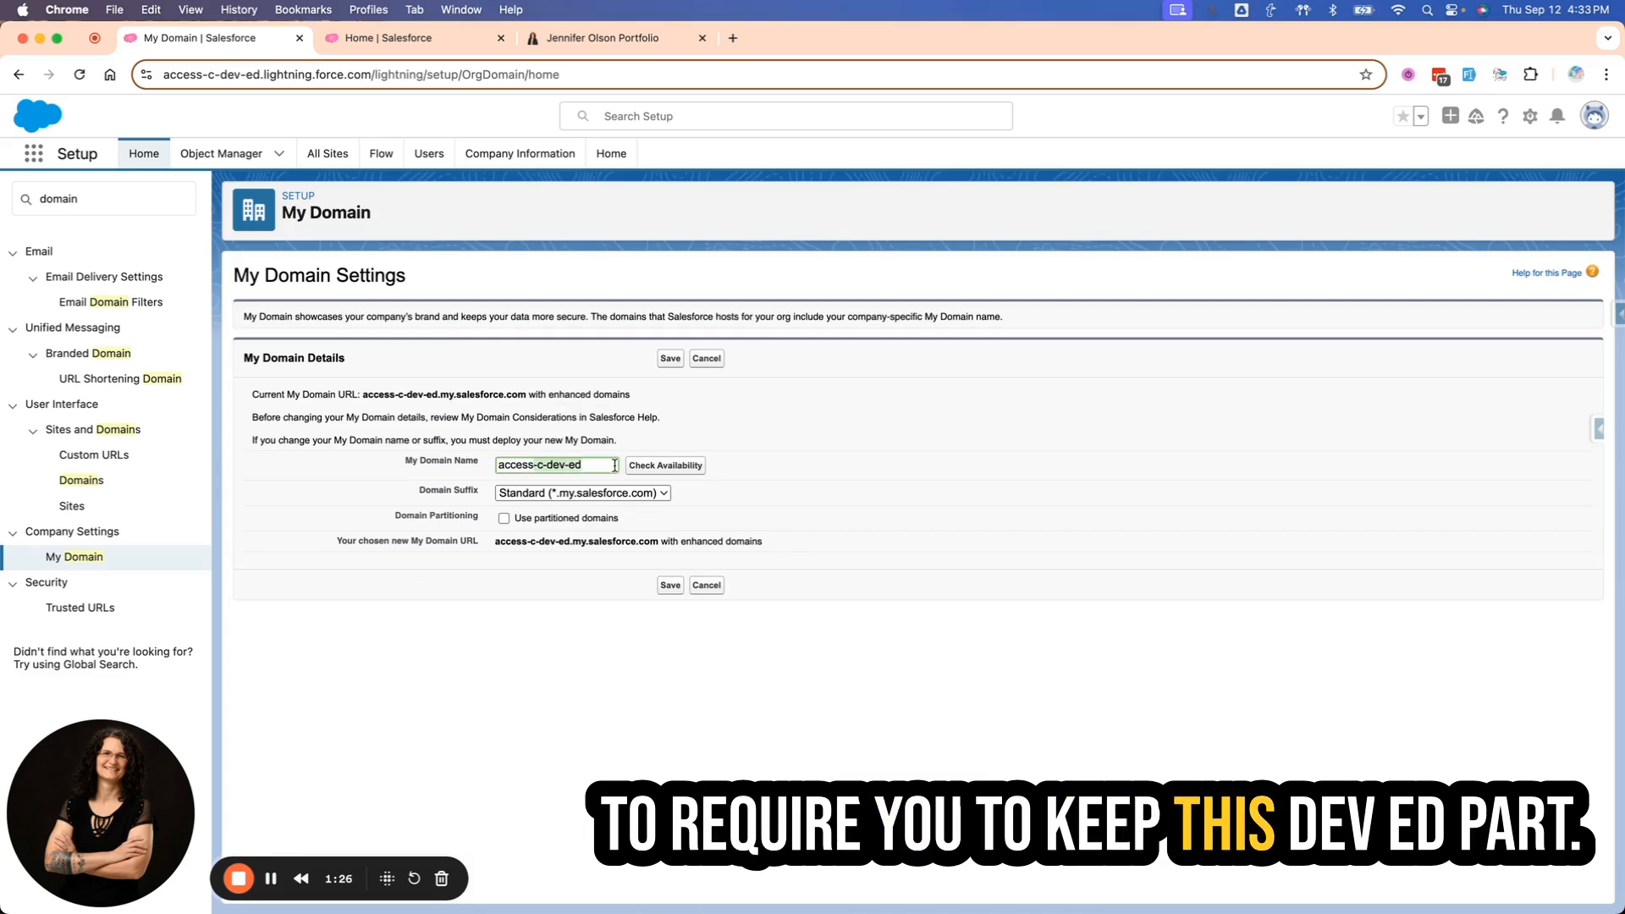
left_click(593, 47)
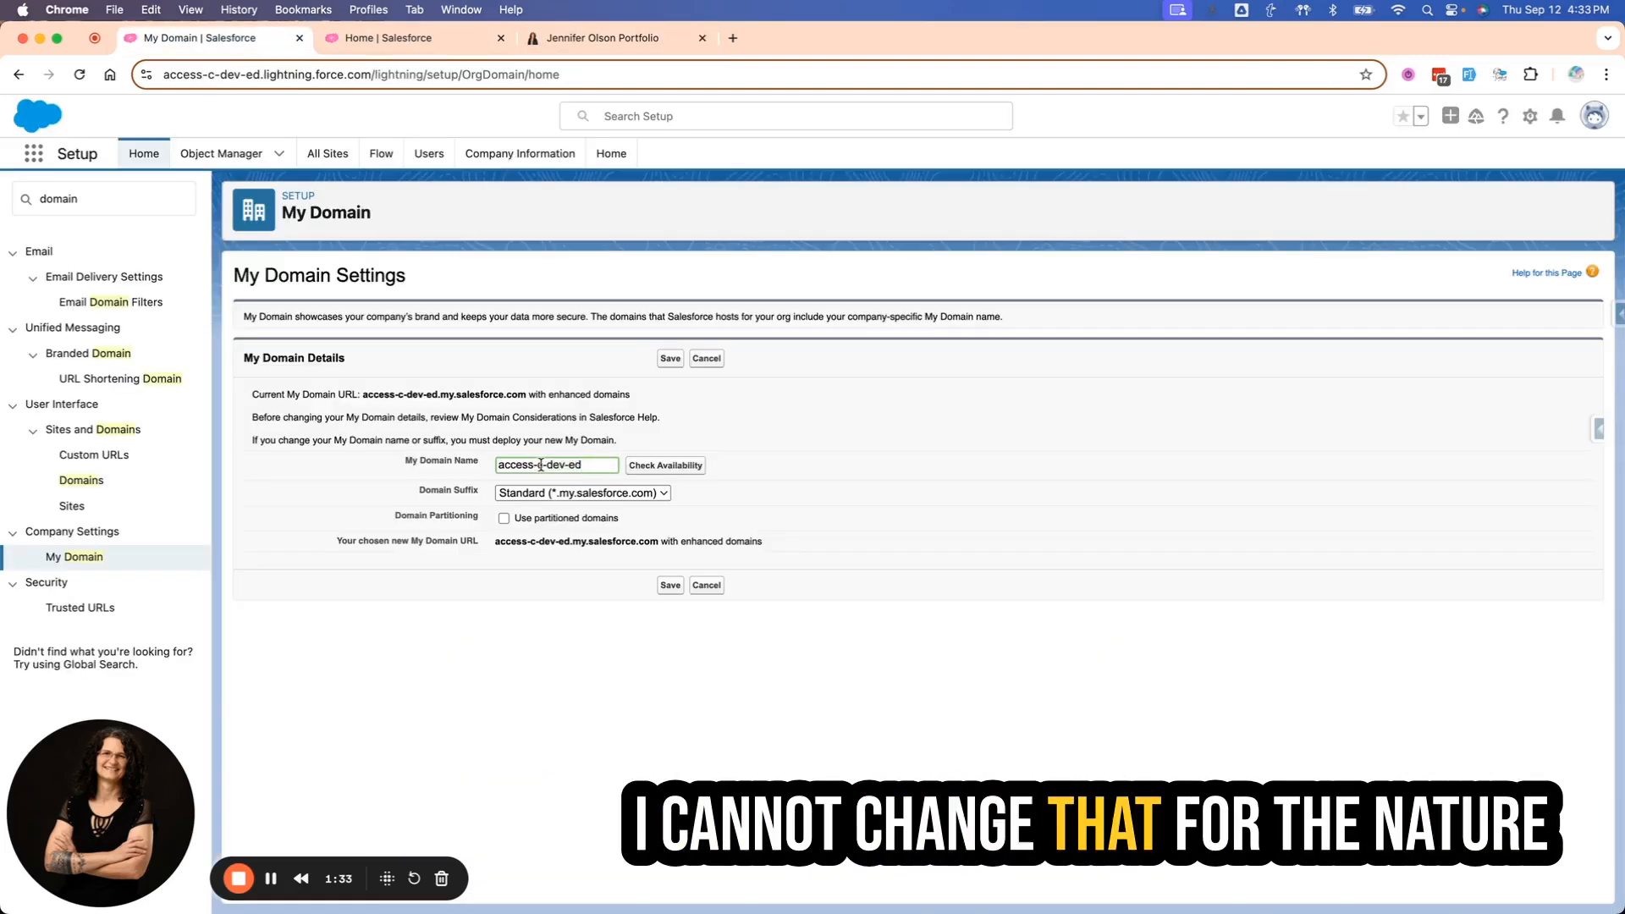
left_click_drag(543, 465, 486, 466)
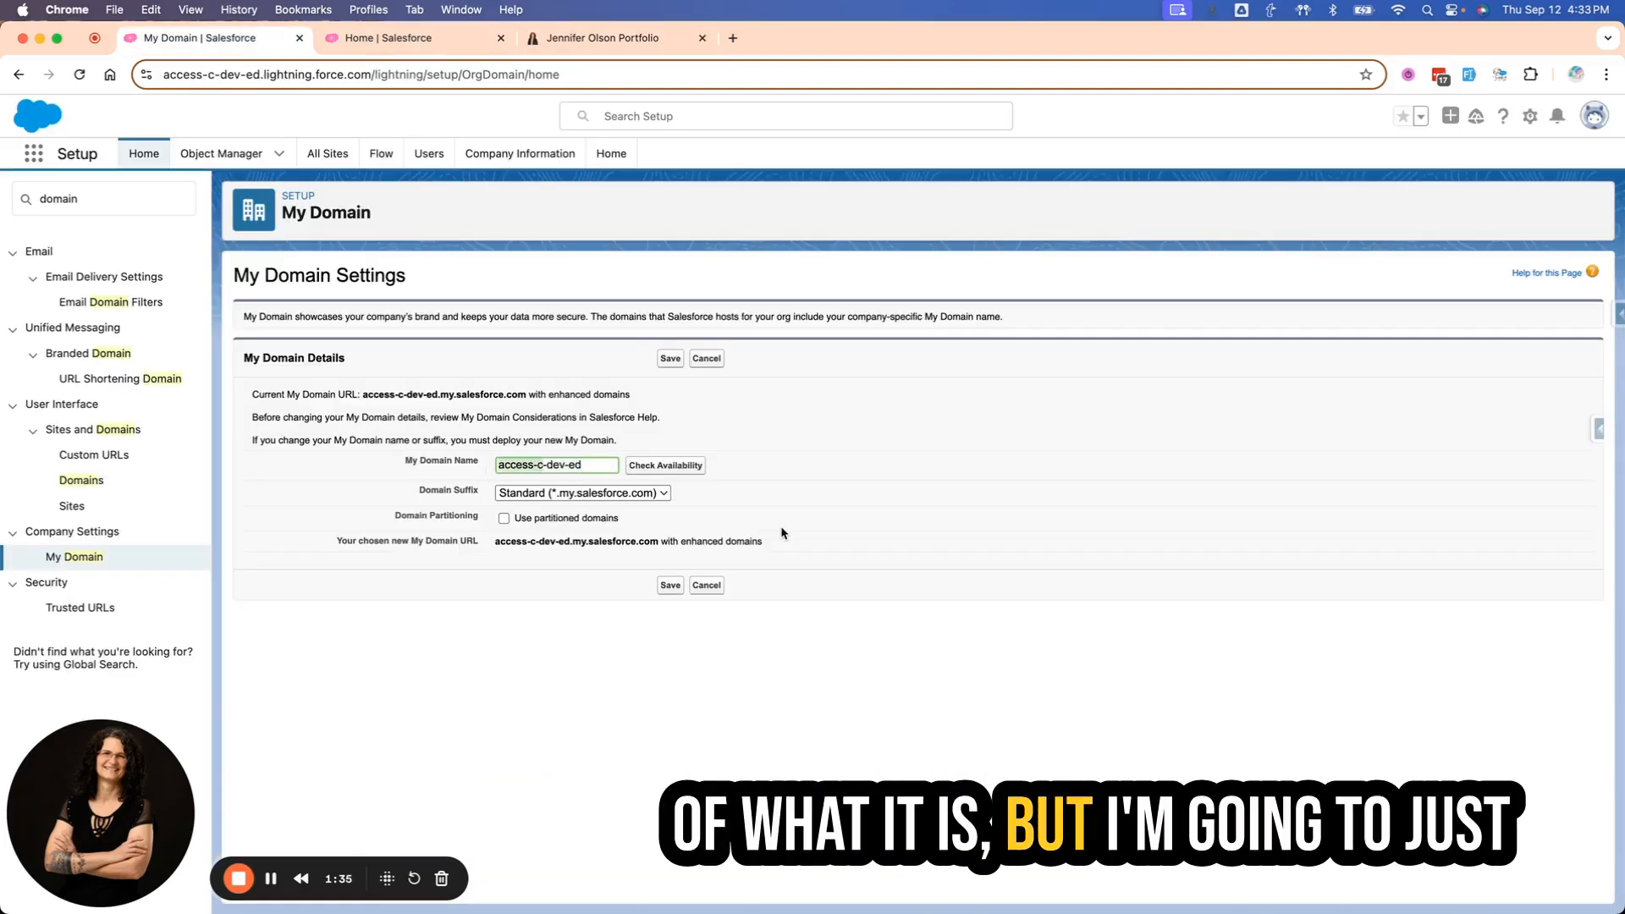
type("sample")
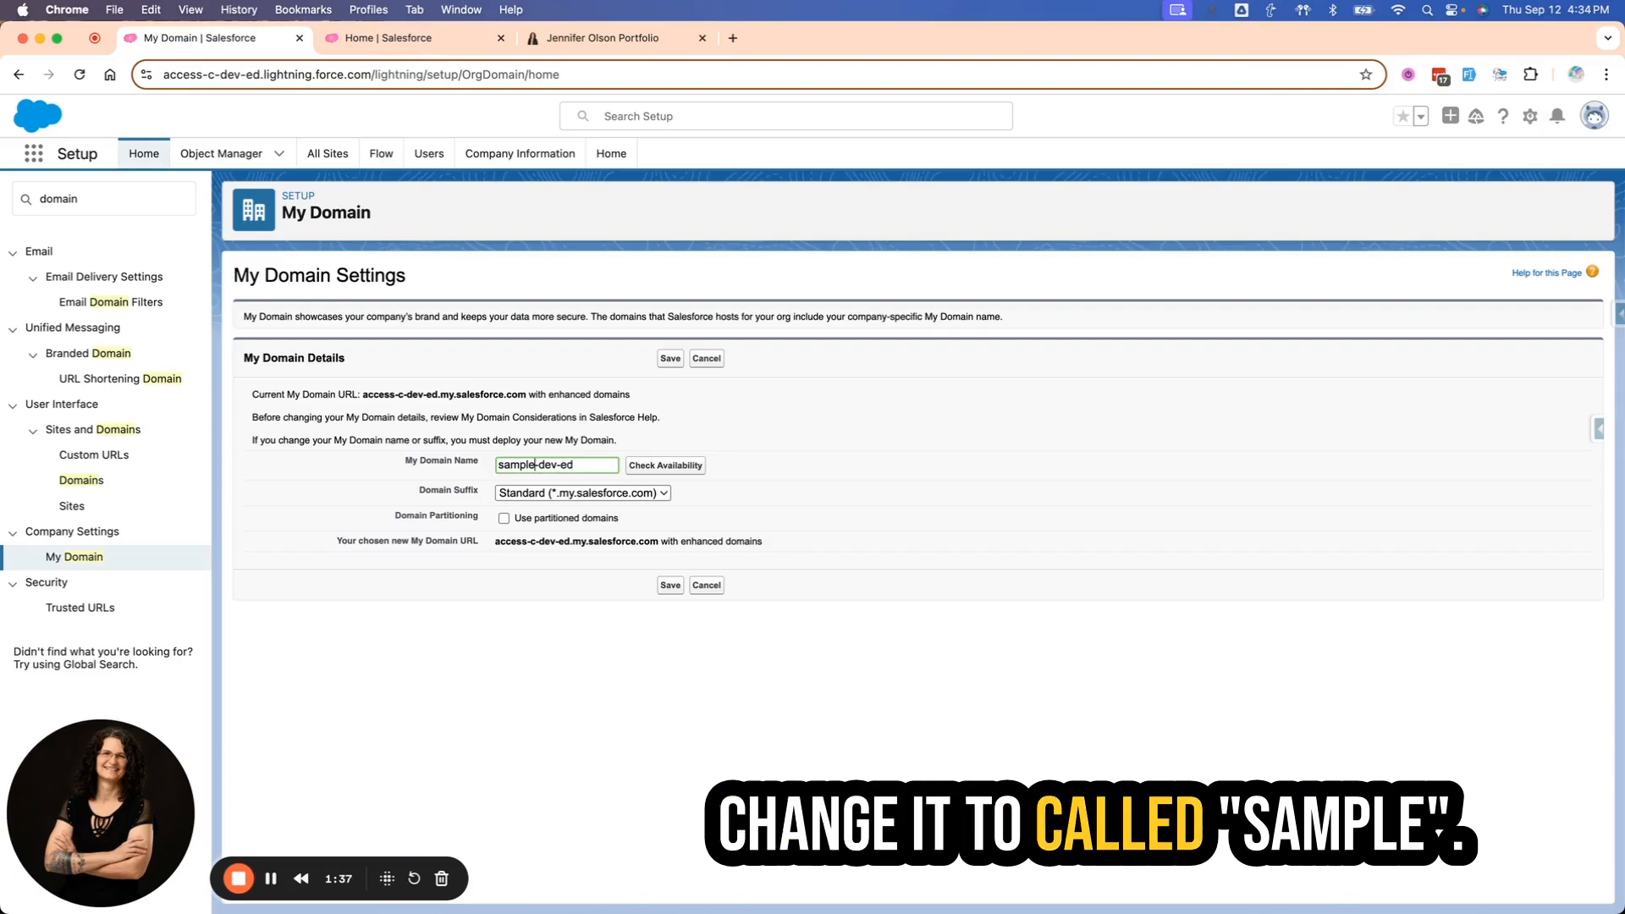
left_click(669, 465)
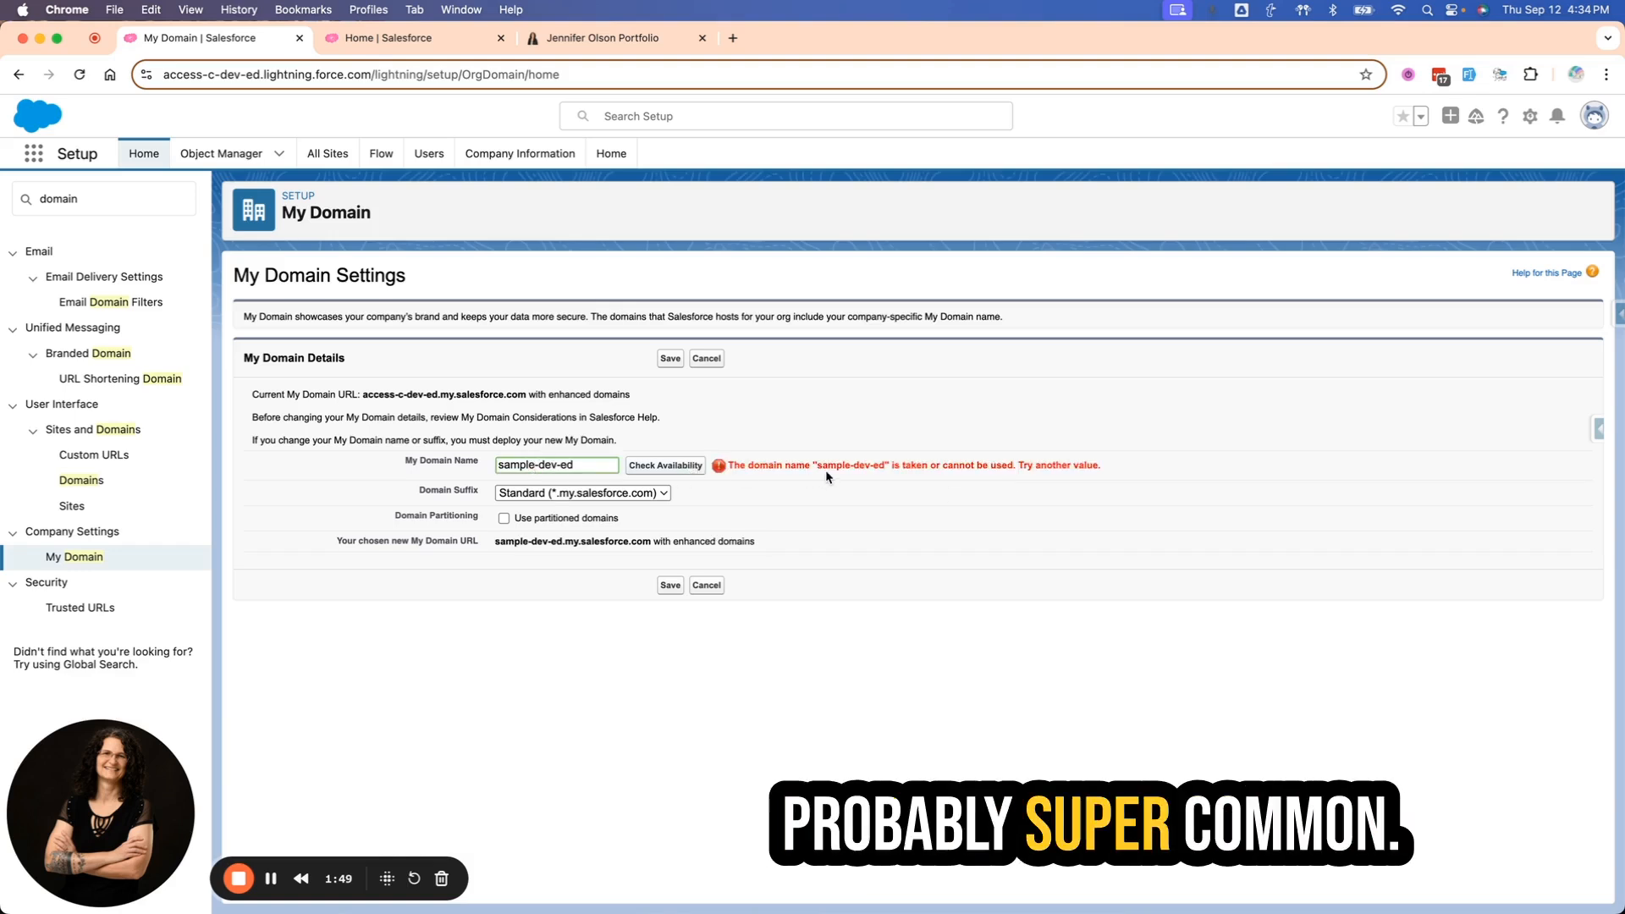
Change the My Domain name to sample123456-dev-ed and check its availability
left_click(533, 467)
type("123")
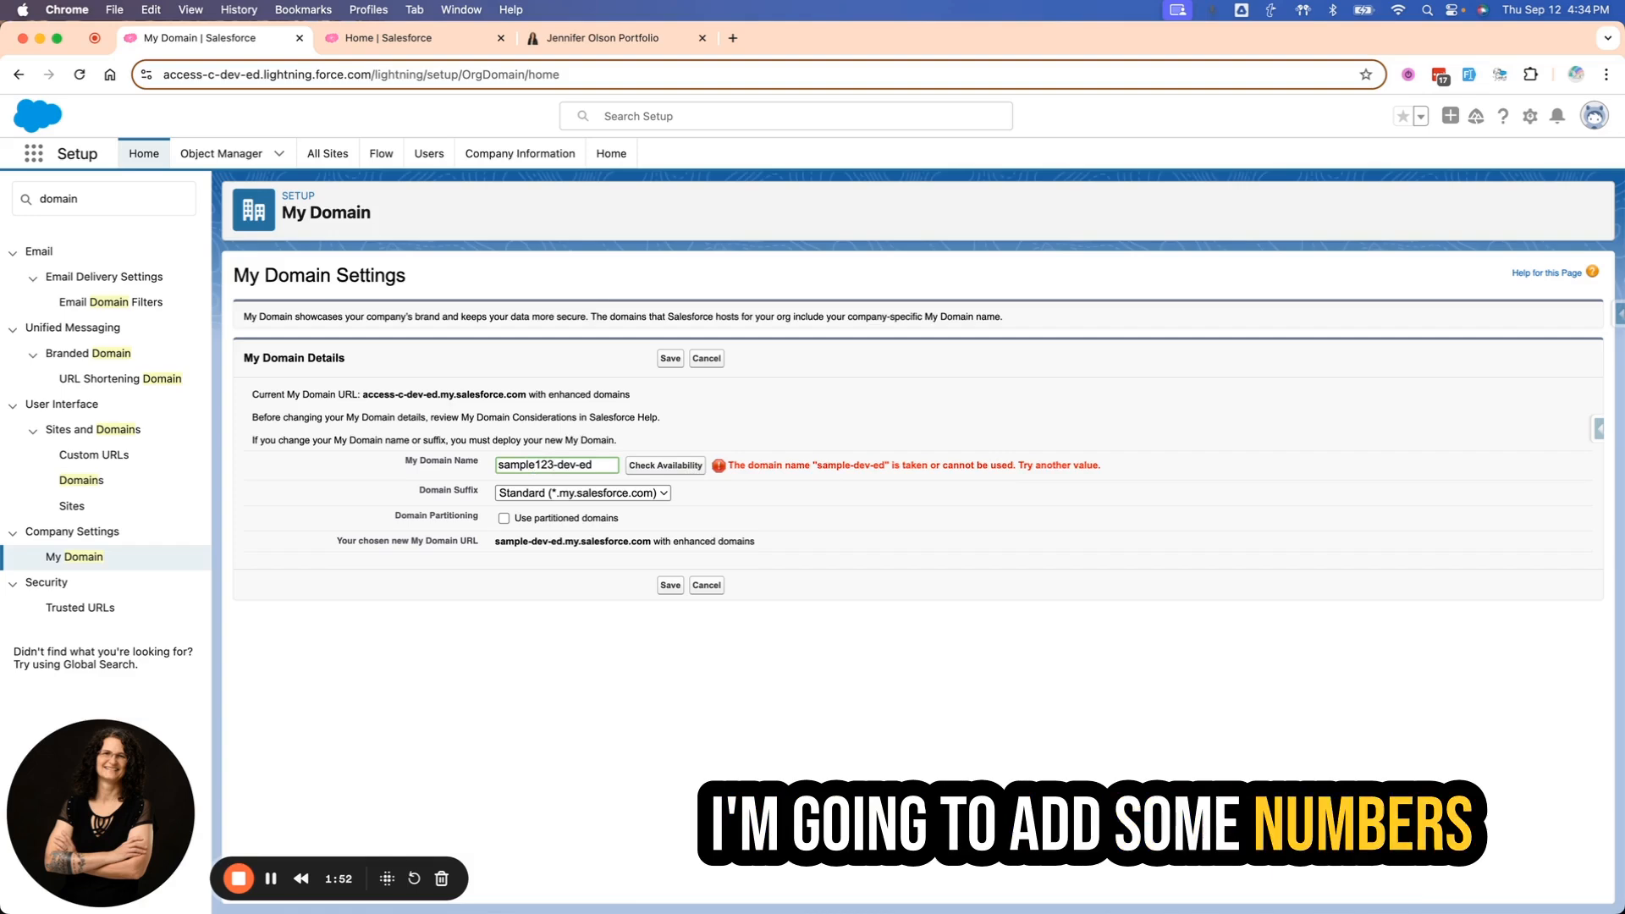
type("456")
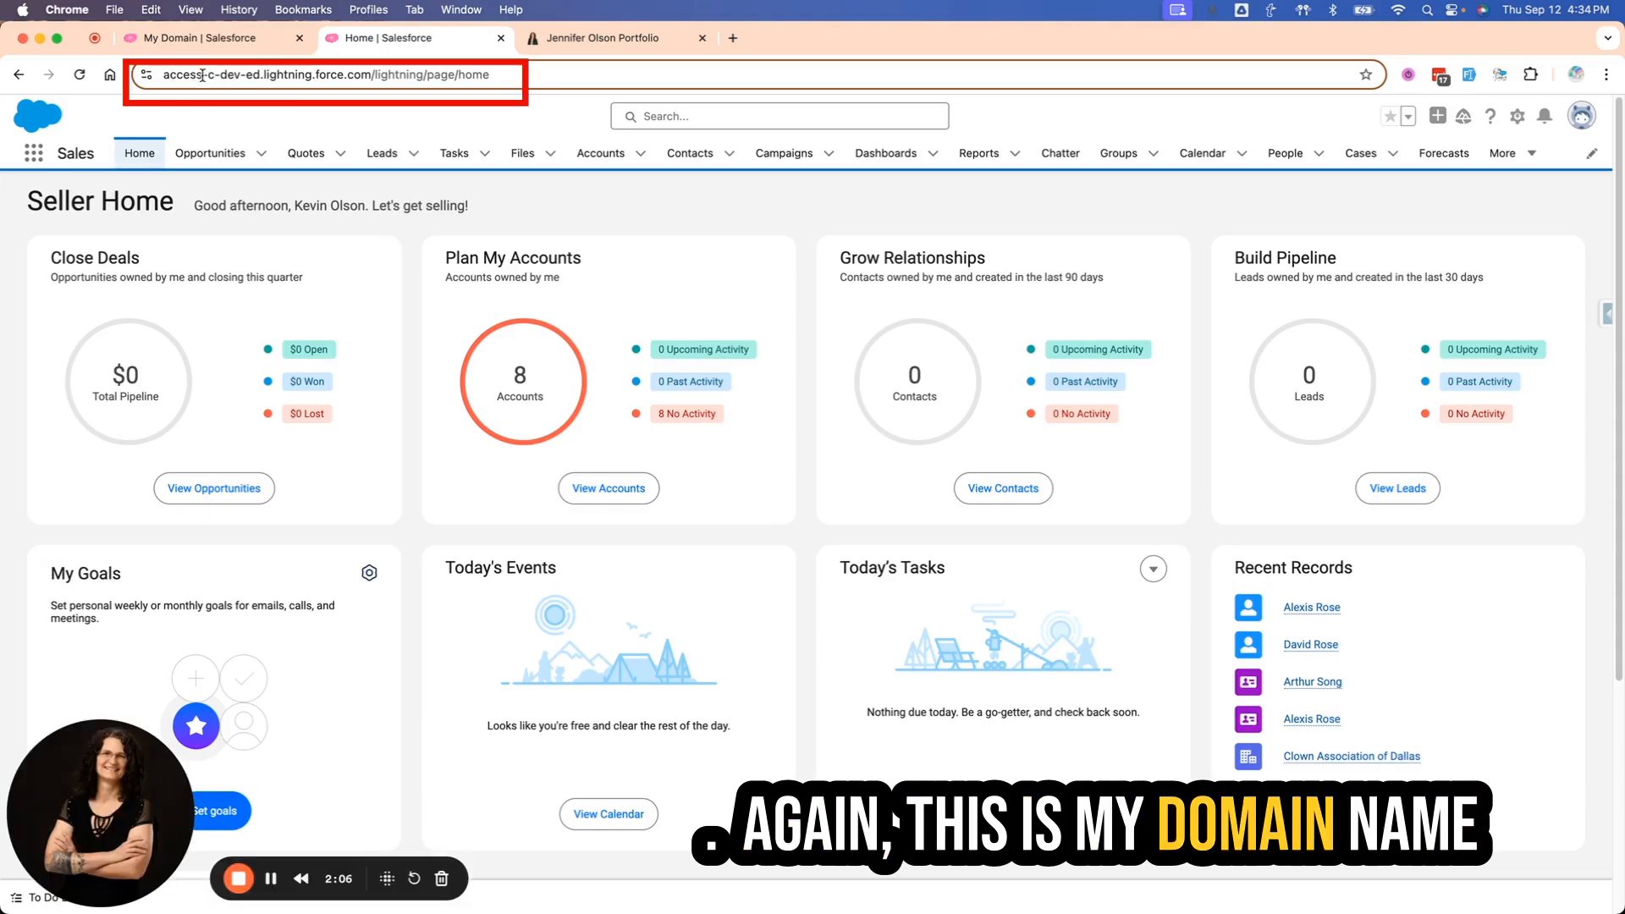
left_click(254, 38)
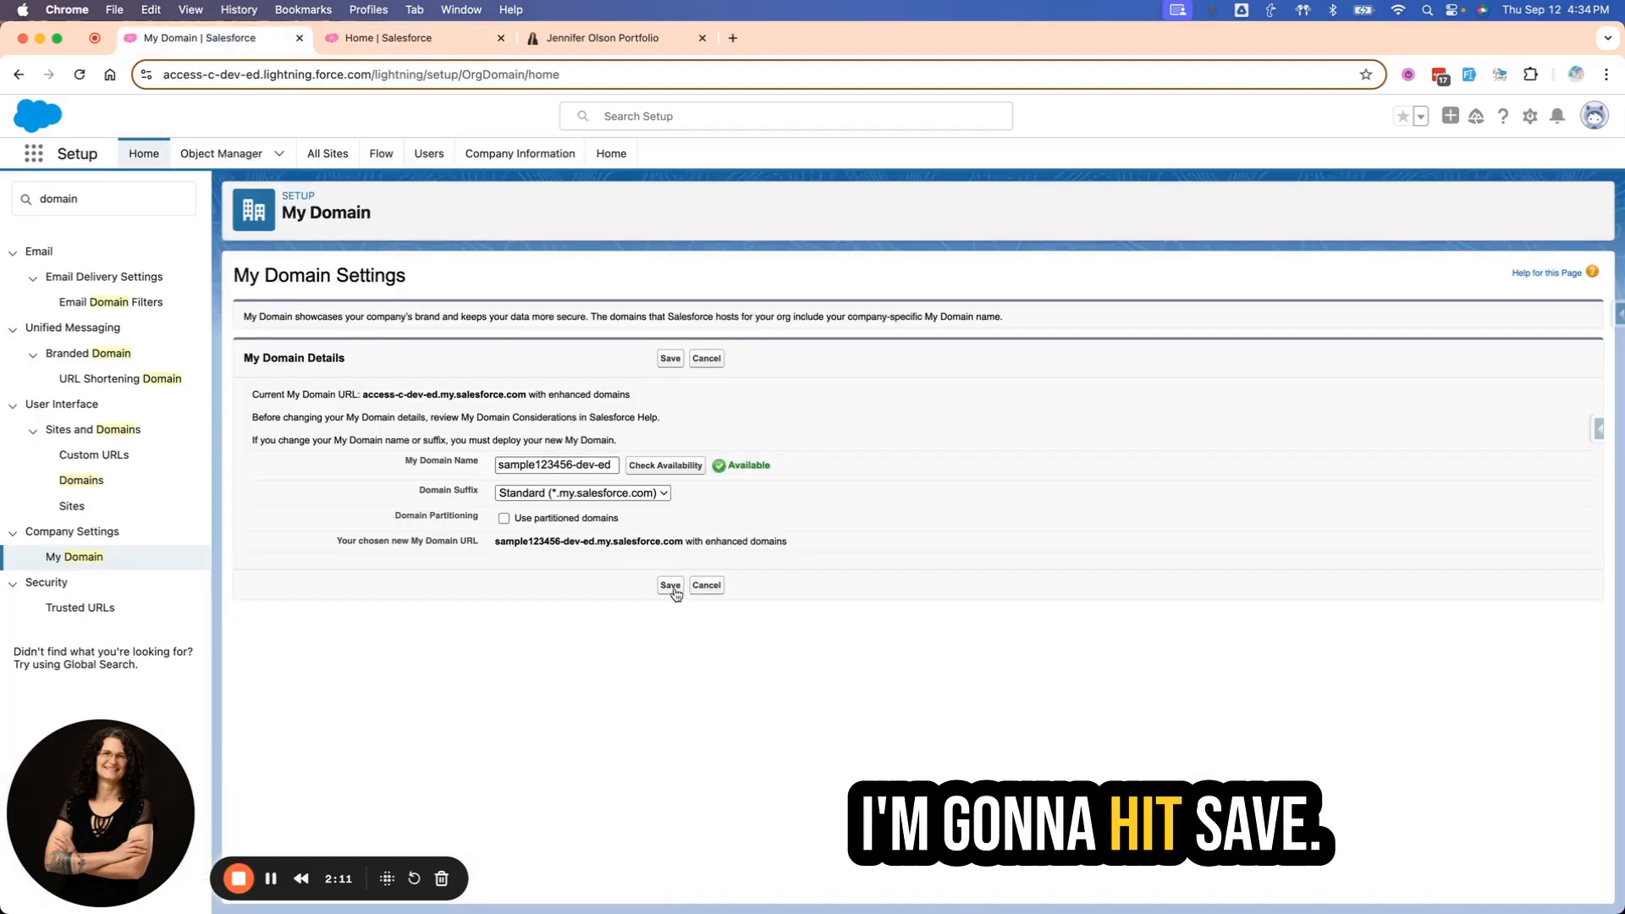
Save the new My Domain name and confirm submitting it for provisioning
left_click(670, 585)
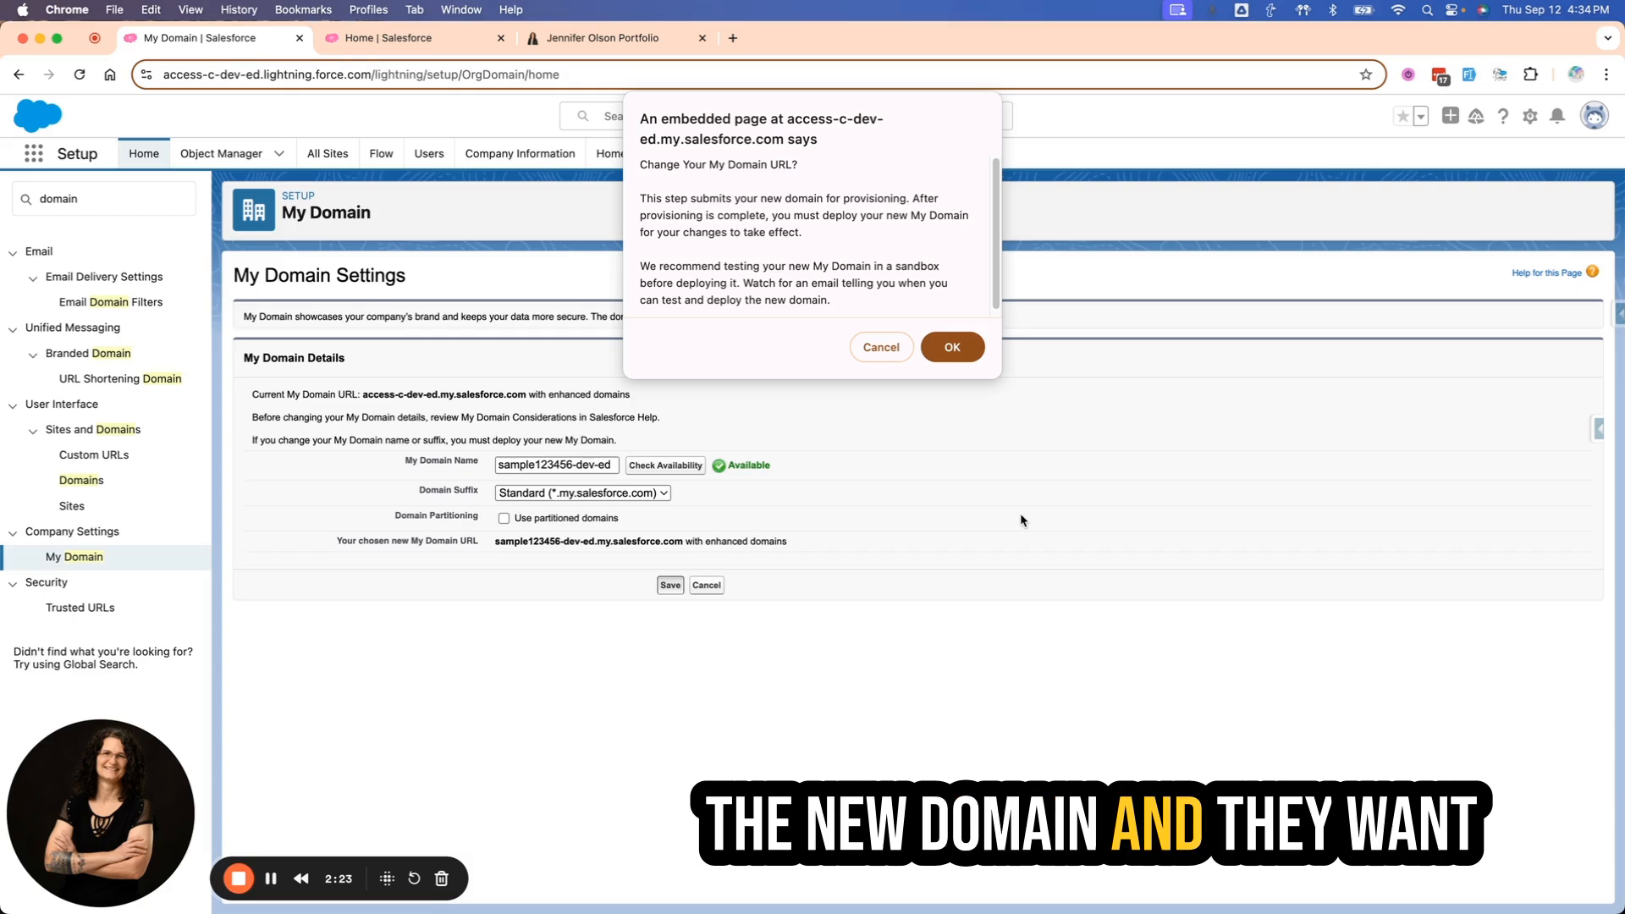
left_click(949, 350)
left_click(672, 587)
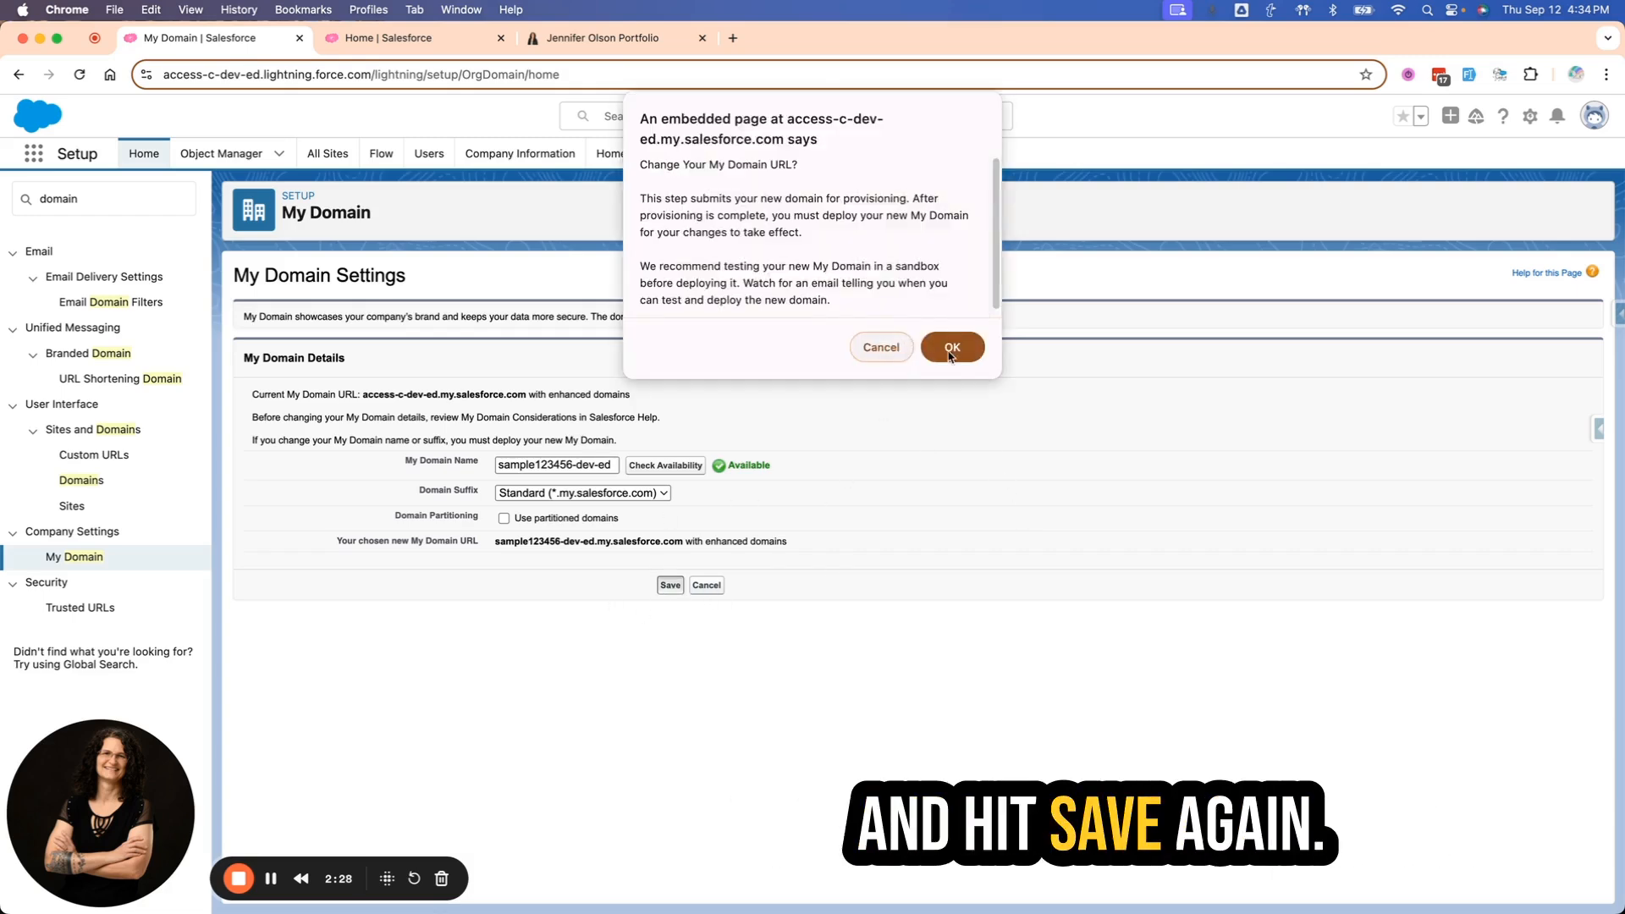
left_click(949, 351)
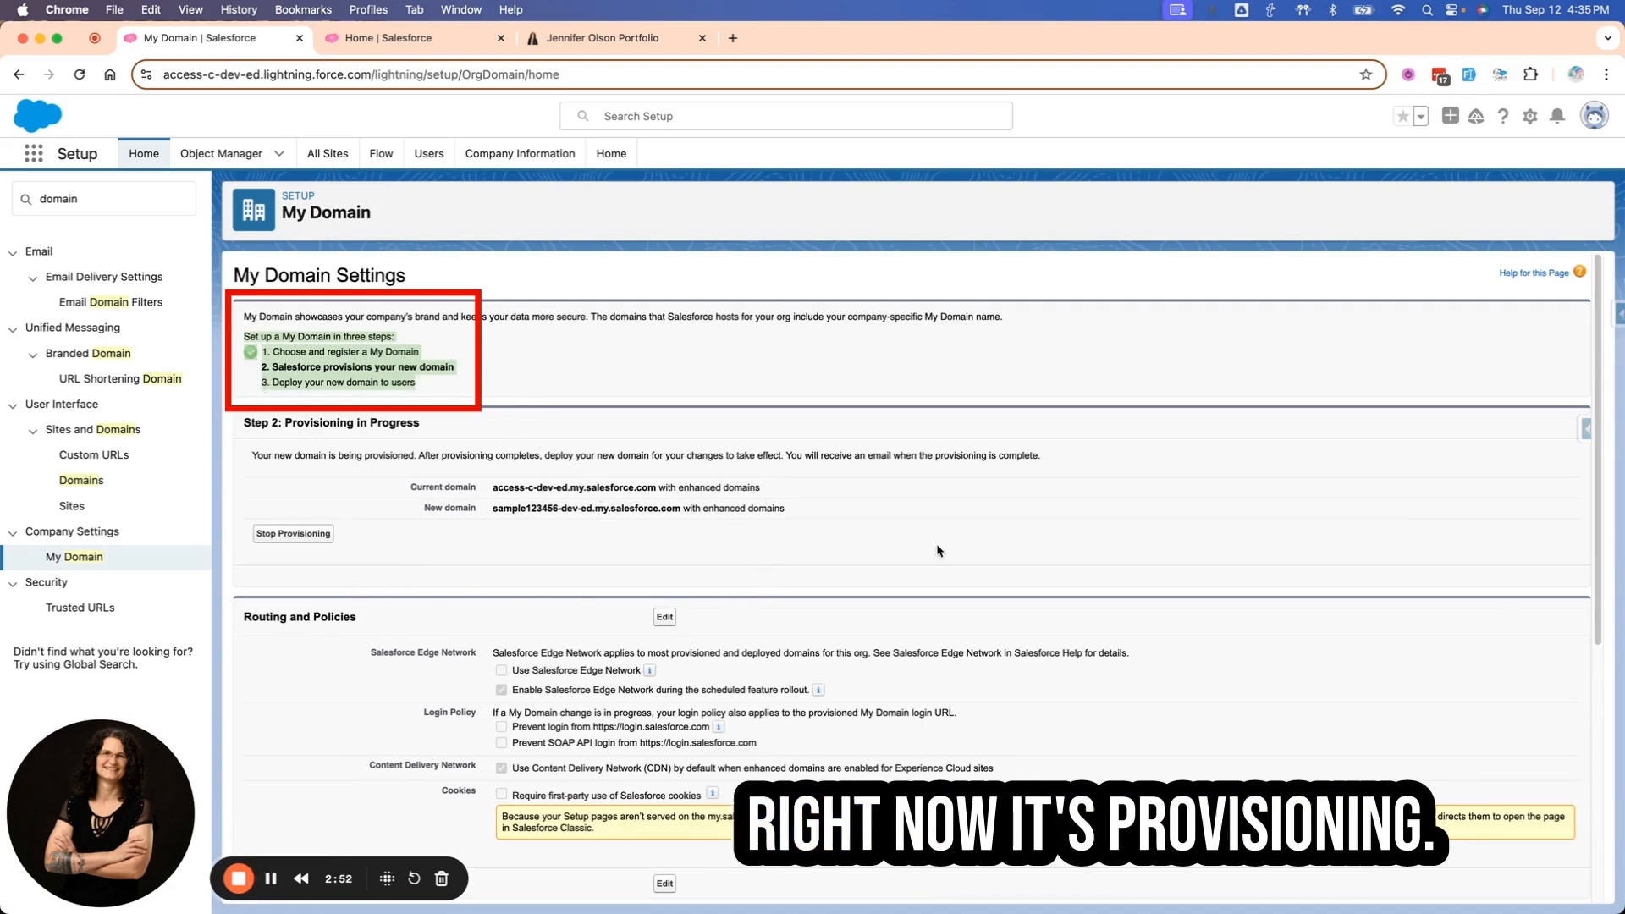
Refresh the provisioning status, deploy the new domain to users and reload the page
scroll(364, 440, "down", 1)
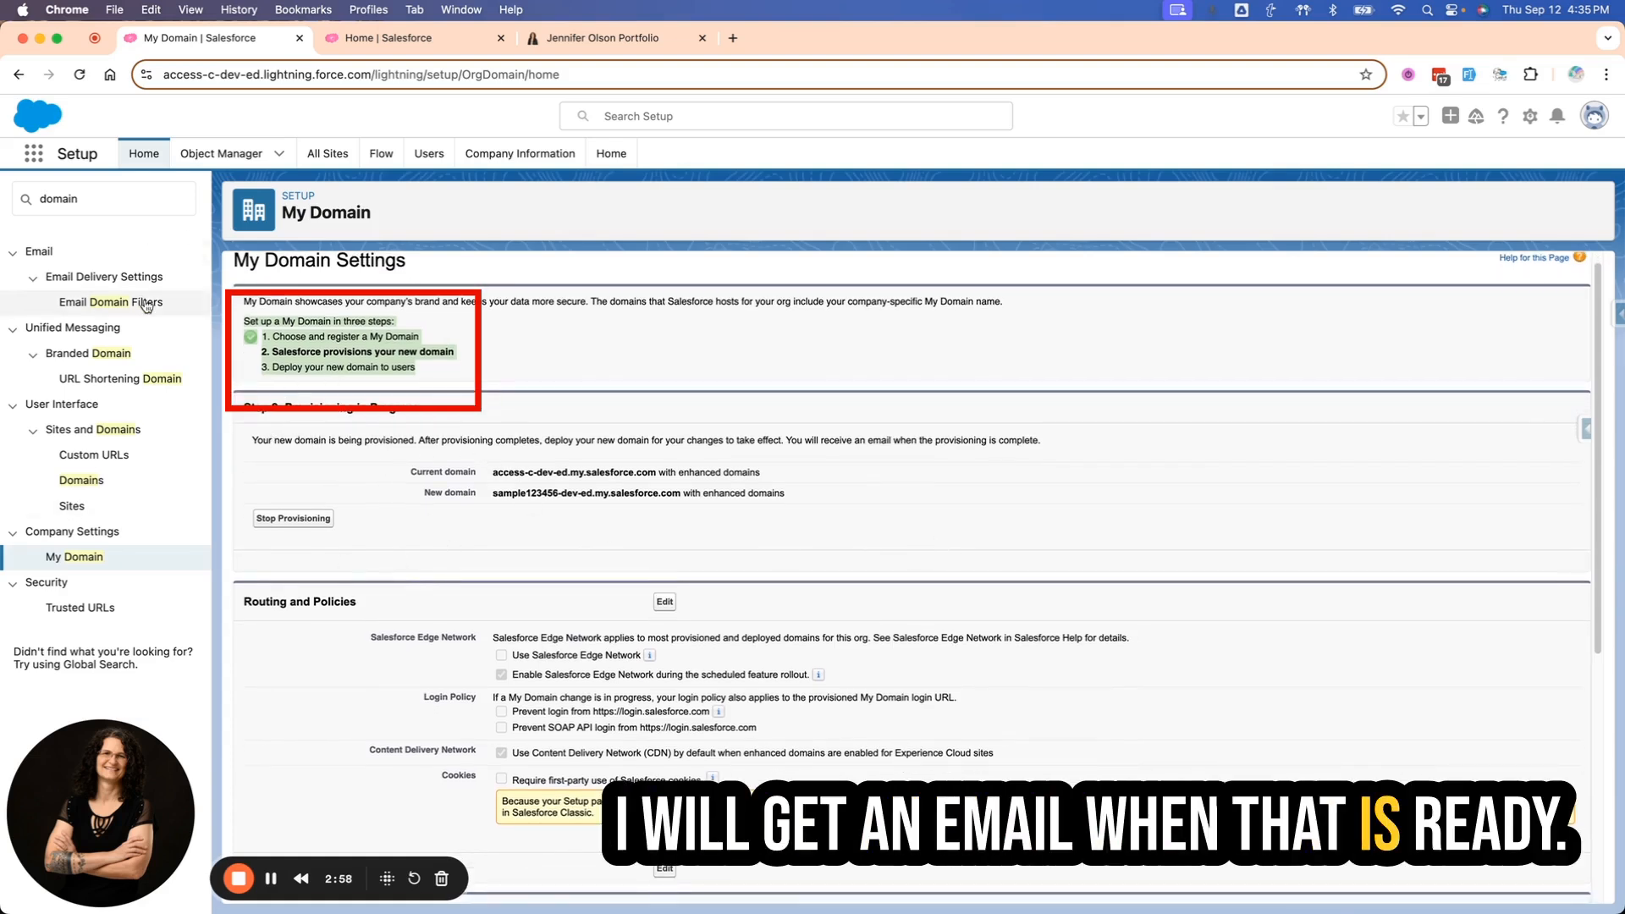
left_click(78, 77)
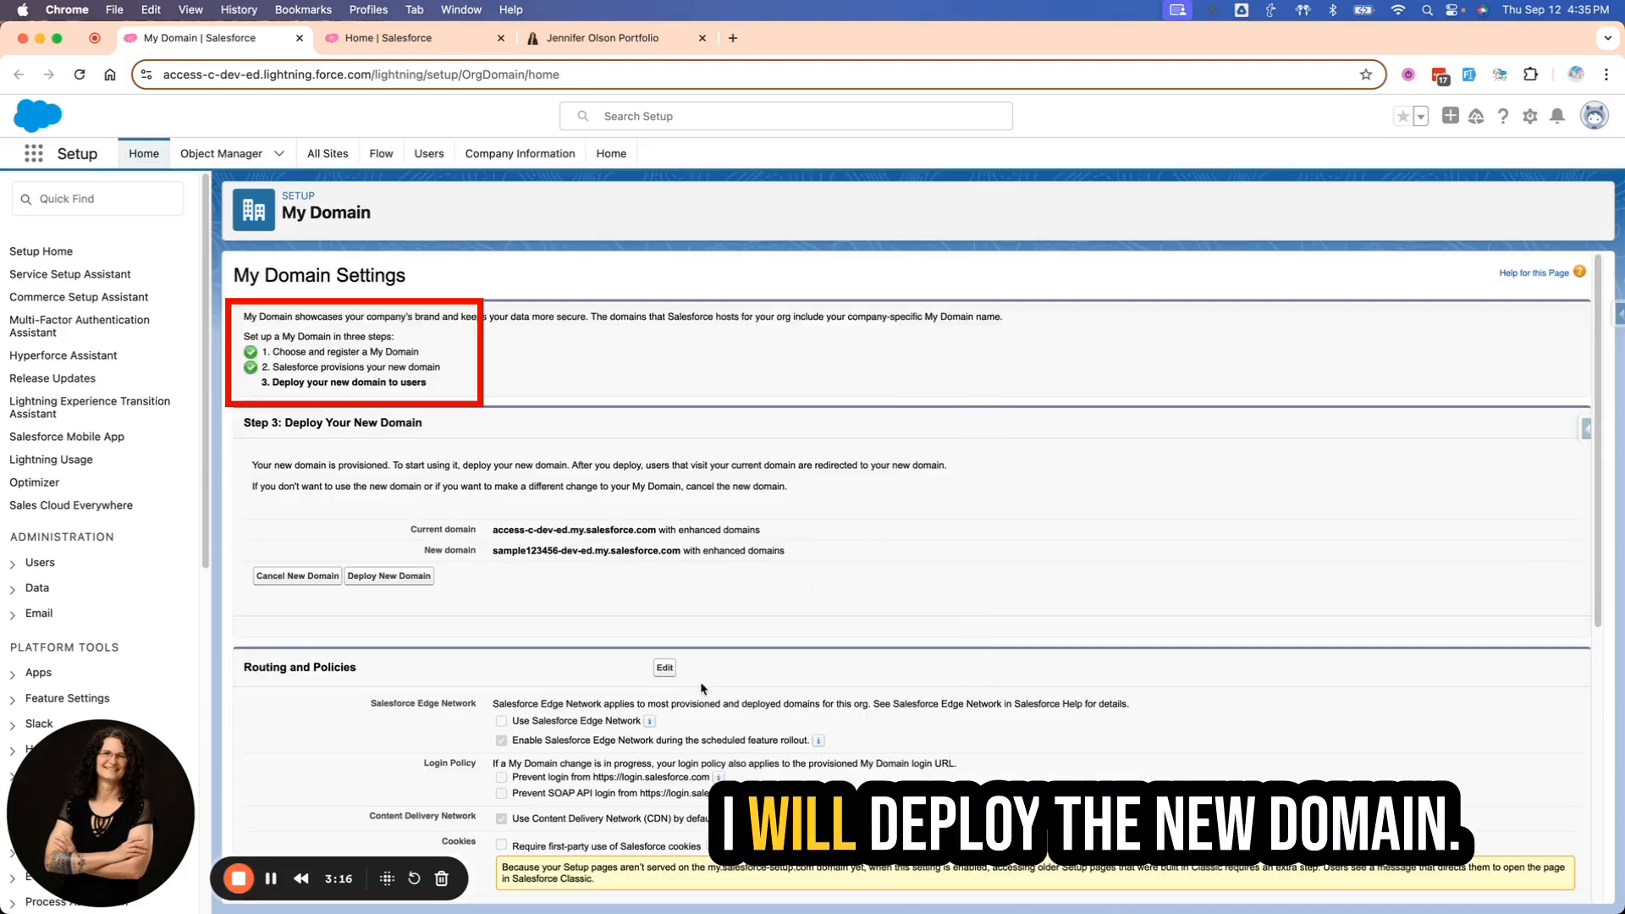
left_click(388, 575)
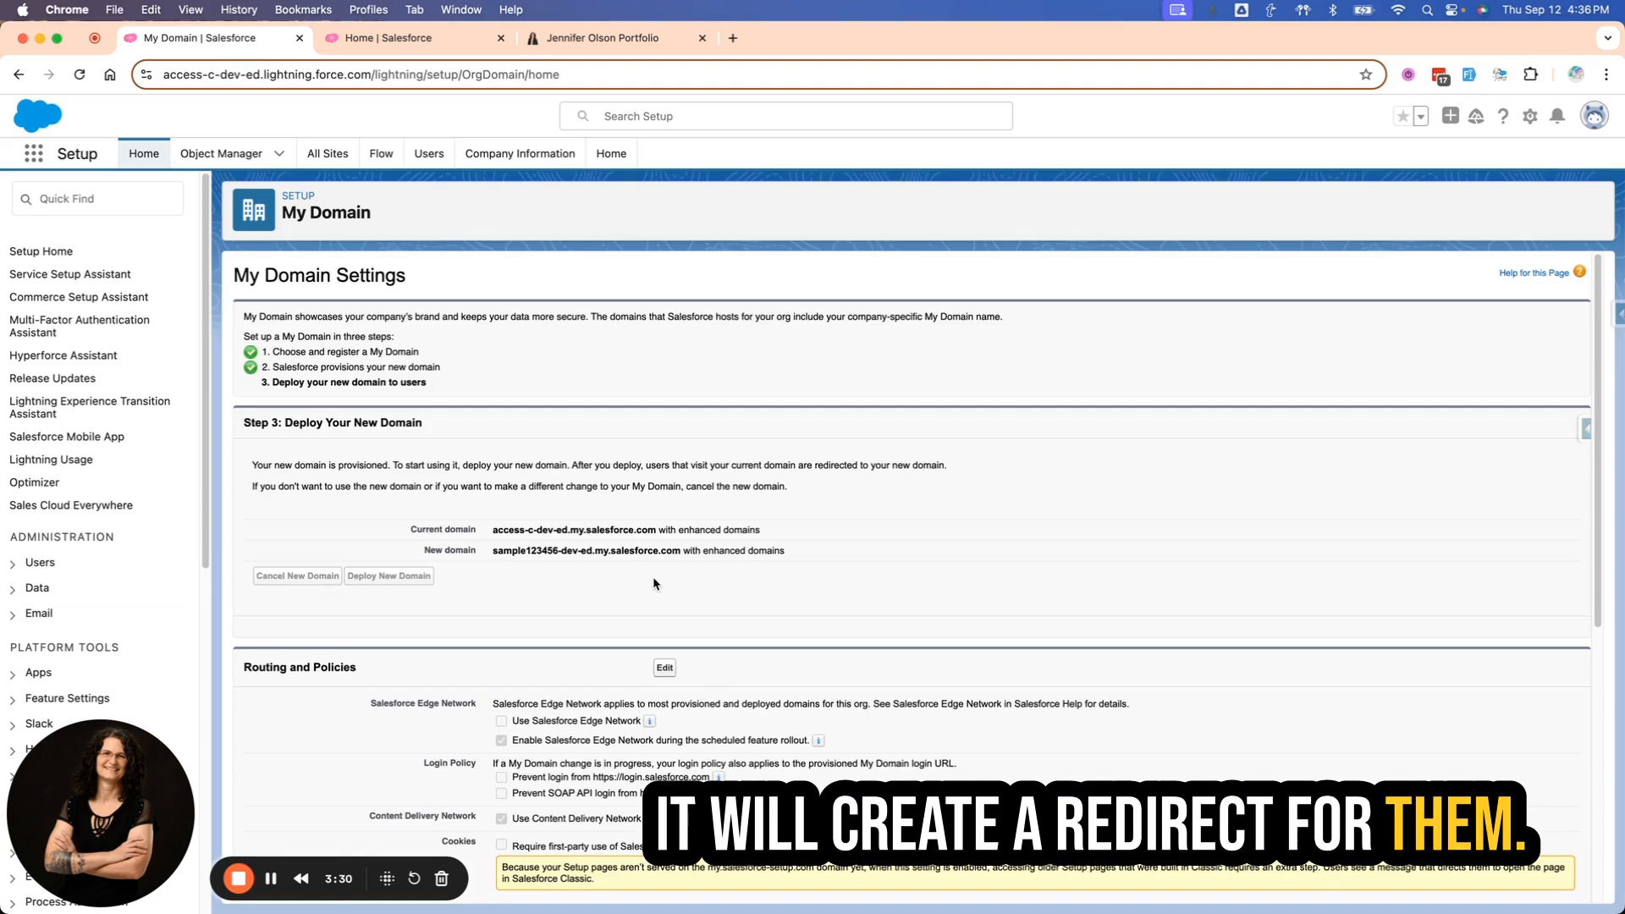
left_click(80, 75)
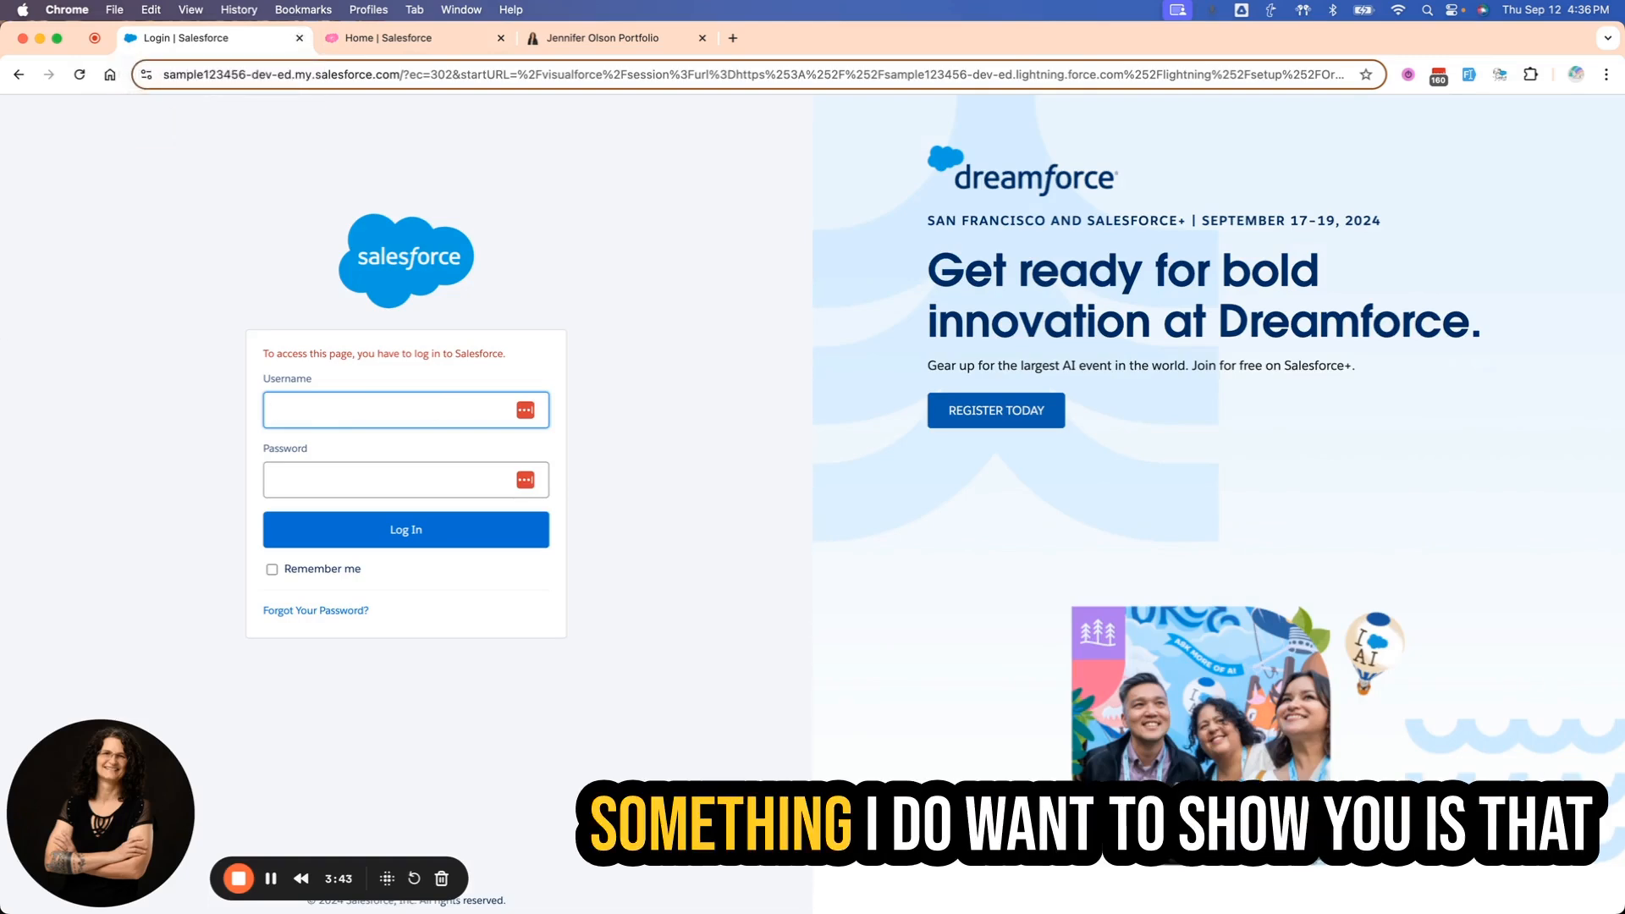
Launch the Sample Customer Service Portal - Arkus org from Trailhead's Hands-On Orgs and highlight the domain in its address
left_click_drag(260, 912, 161, 41)
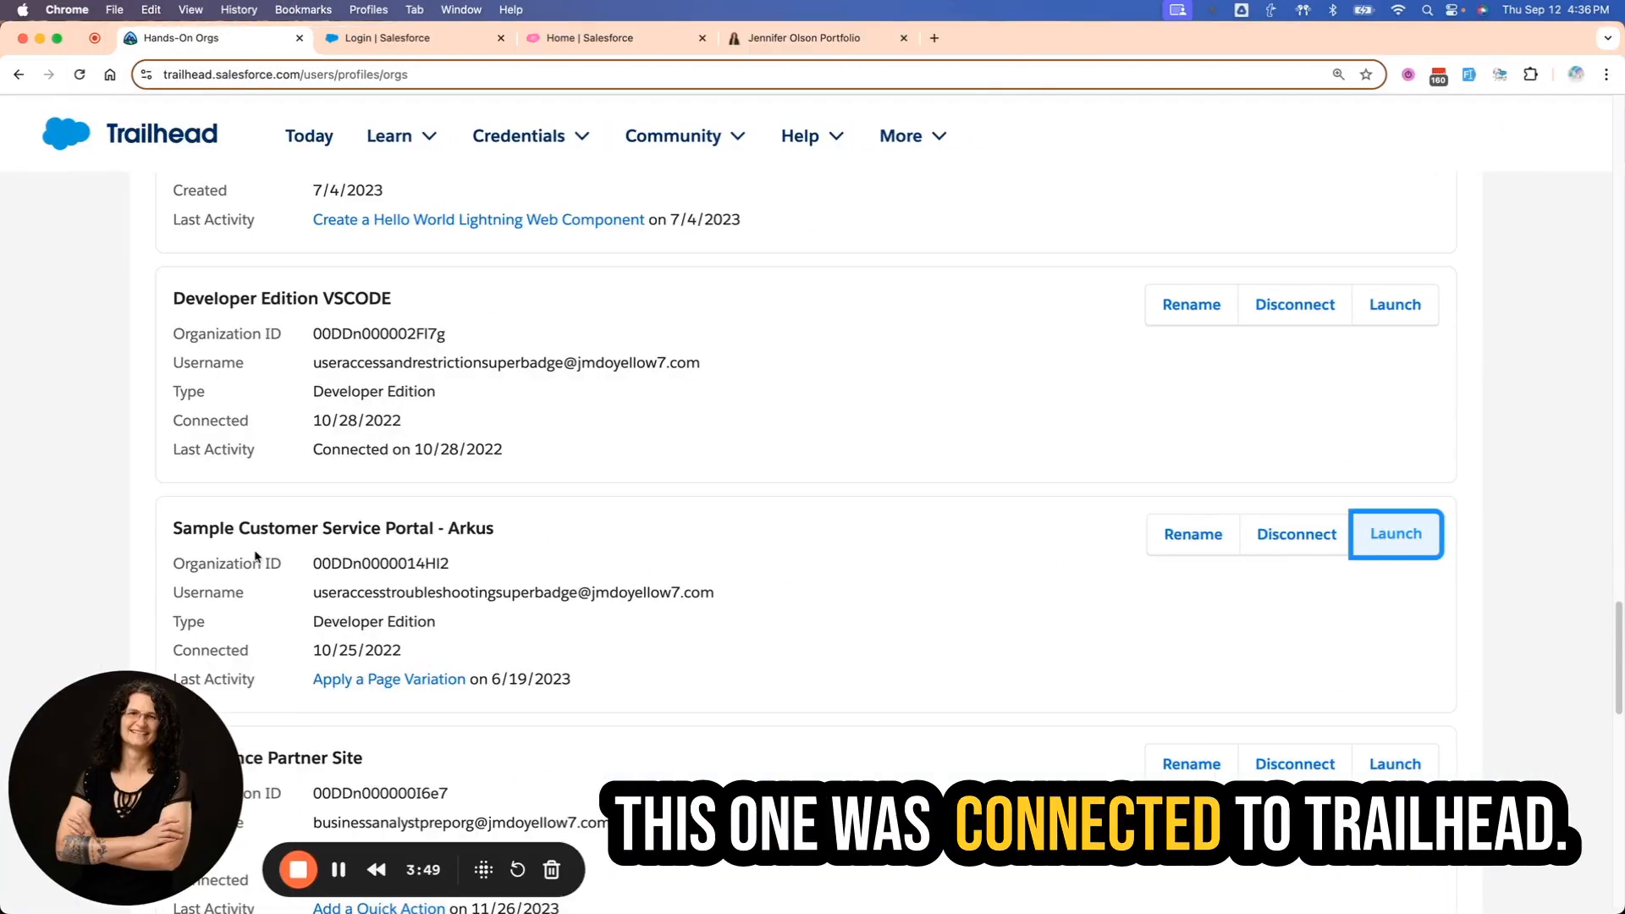
left_click(1396, 540)
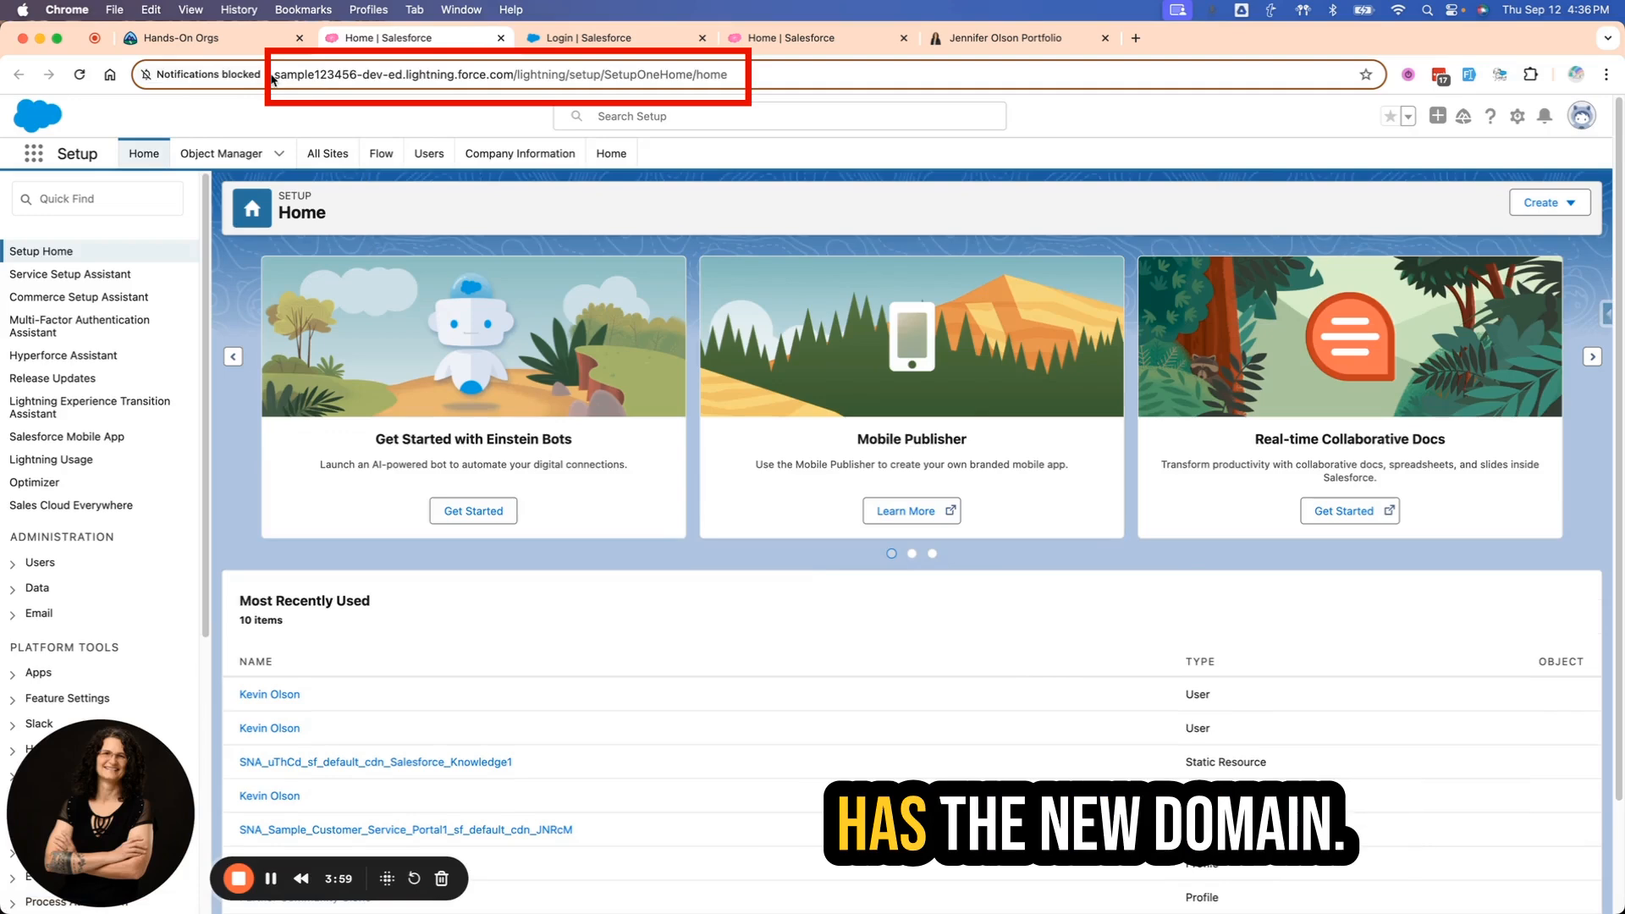
left_click_drag(273, 78, 336, 82)
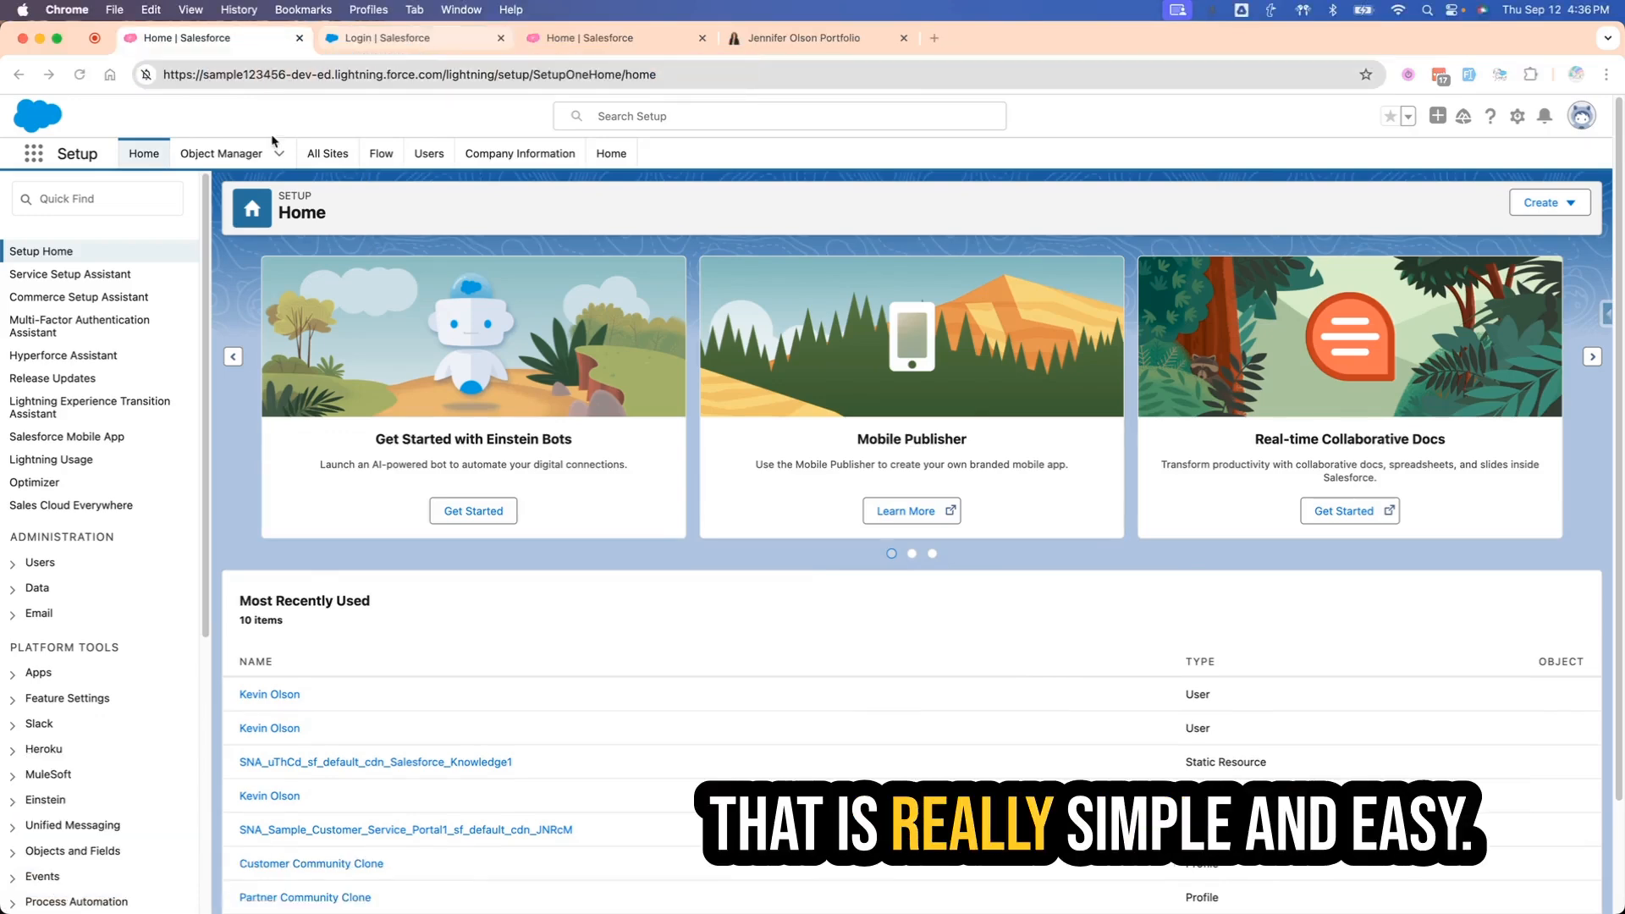
key("Return")
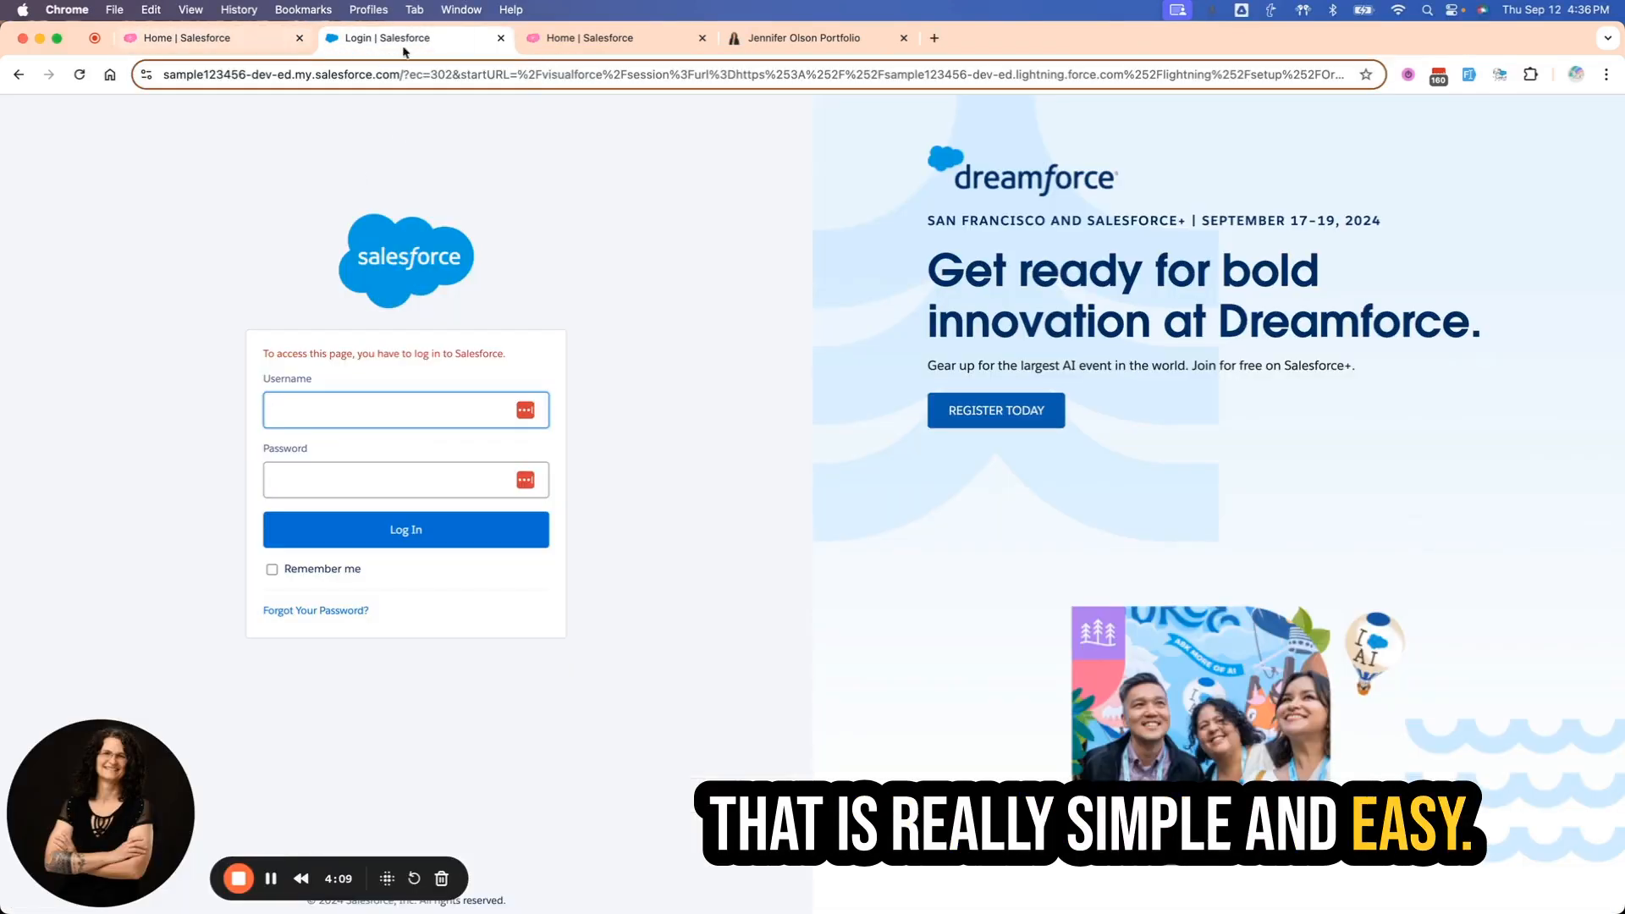
Load the org's old access-c-dev-ed home address to test the redirect, and compare the domain name with the portfolio site's
left_click(578, 39)
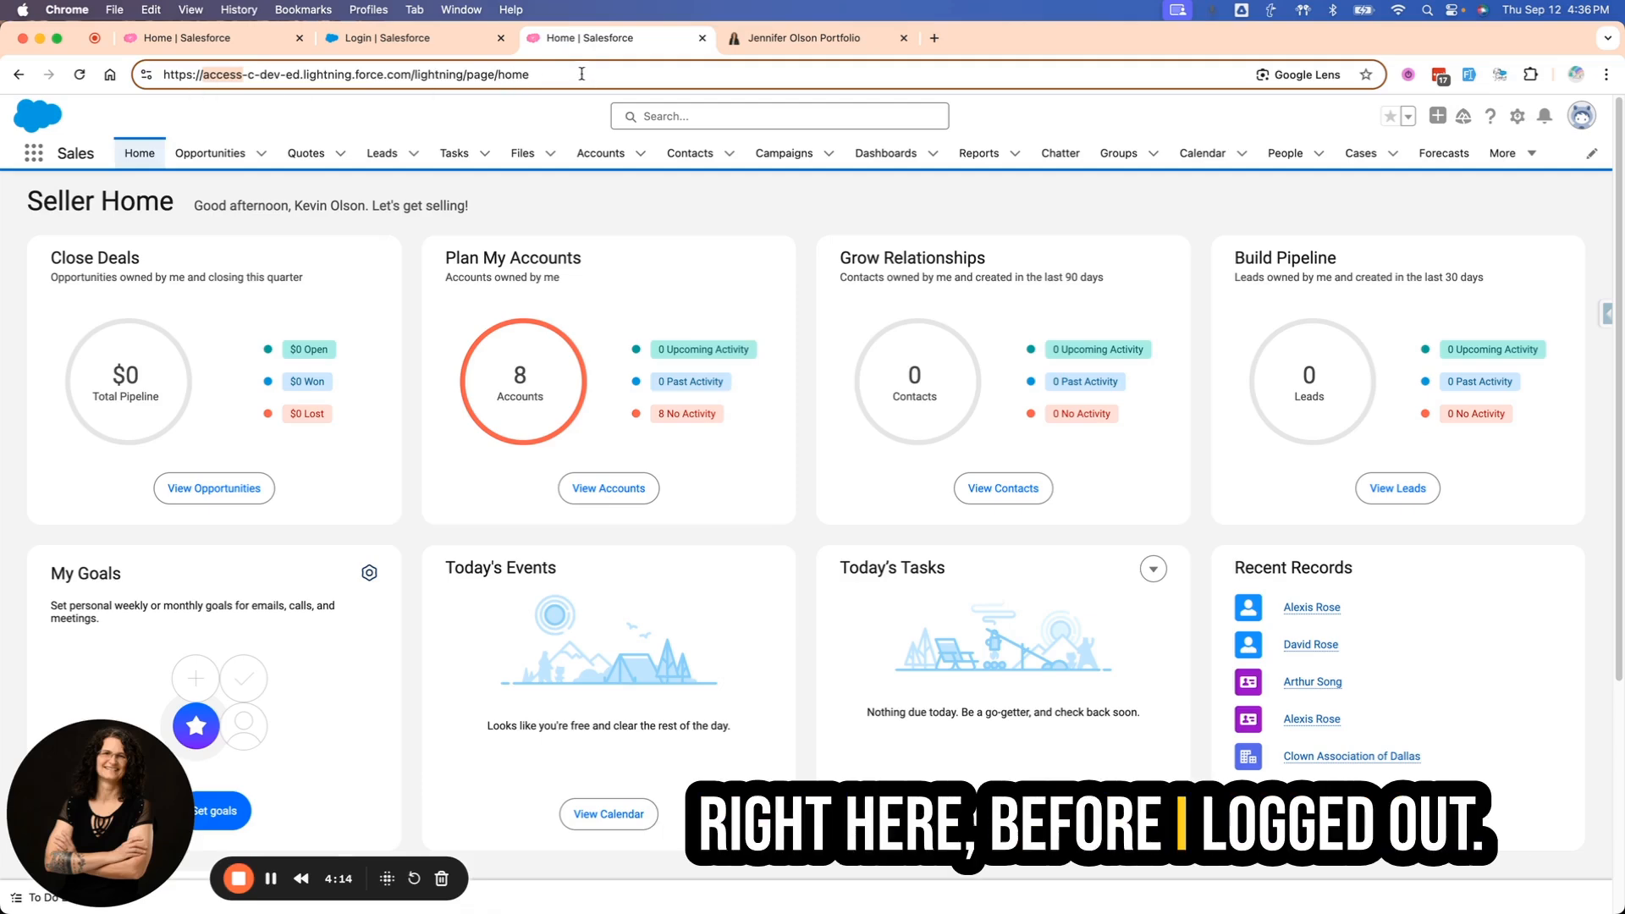
key("Return")
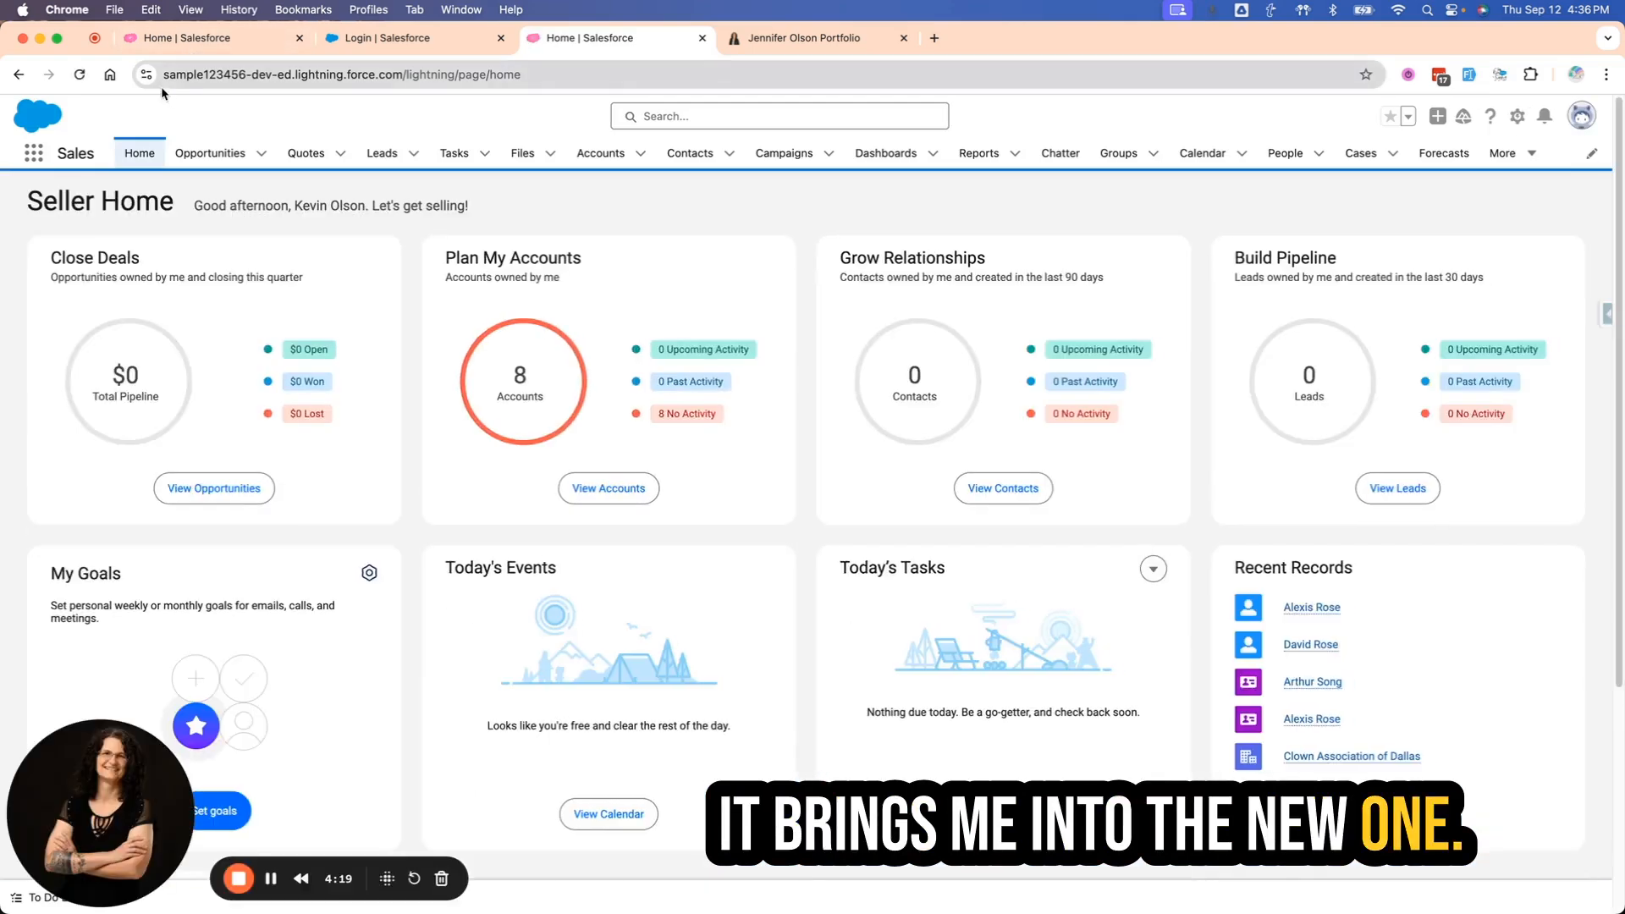
left_click_drag(275, 75, 357, 75)
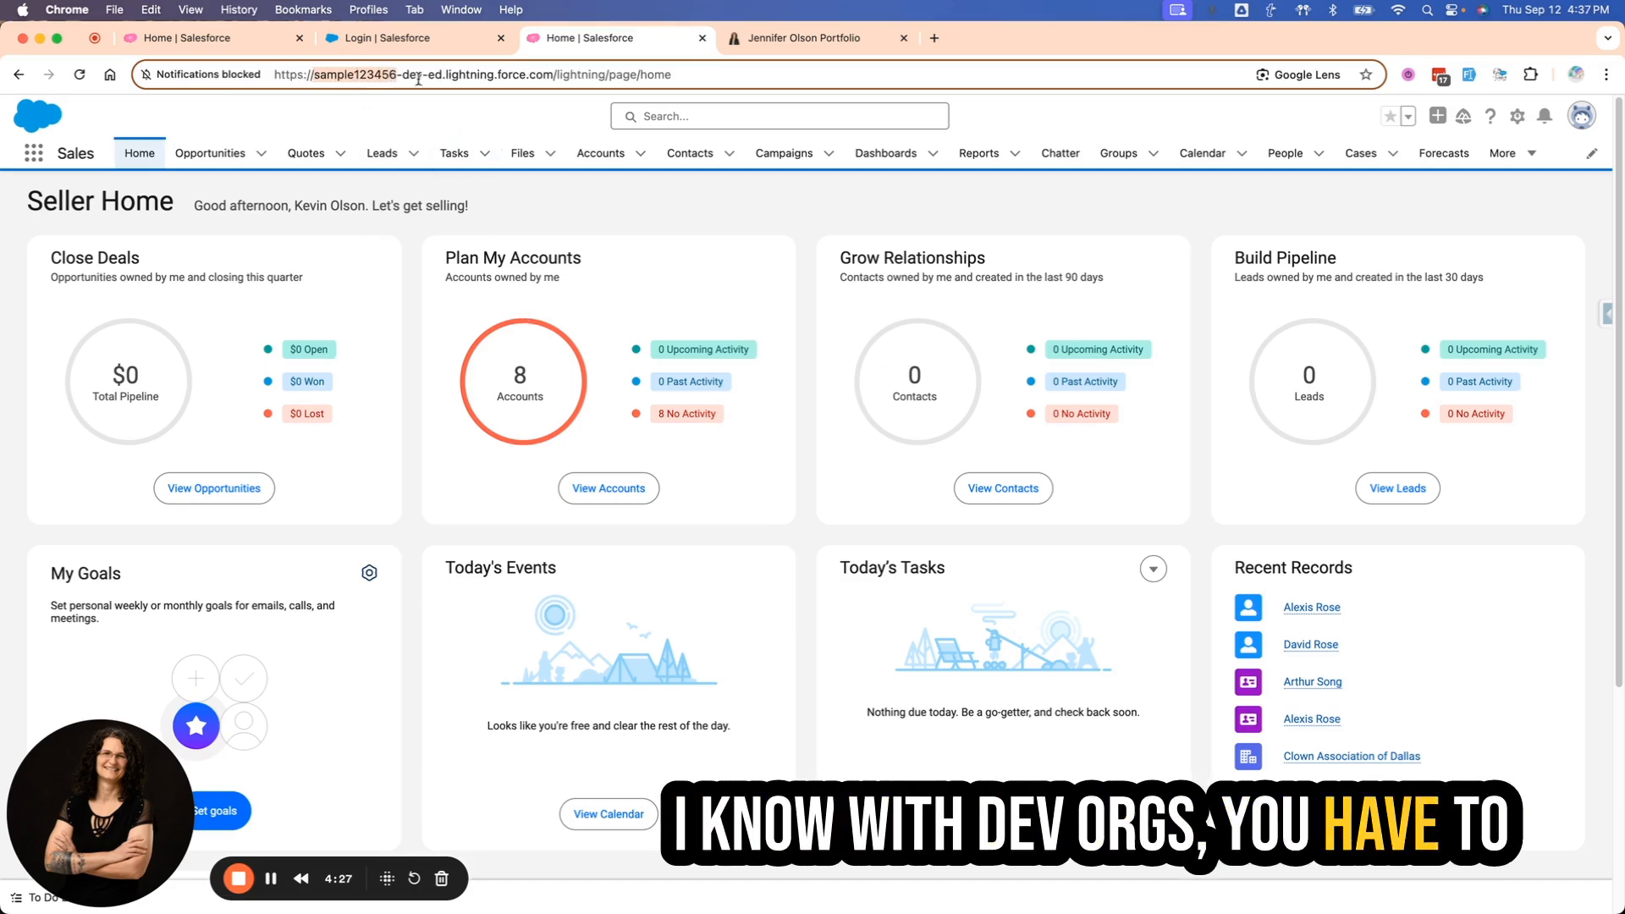
left_click(744, 38)
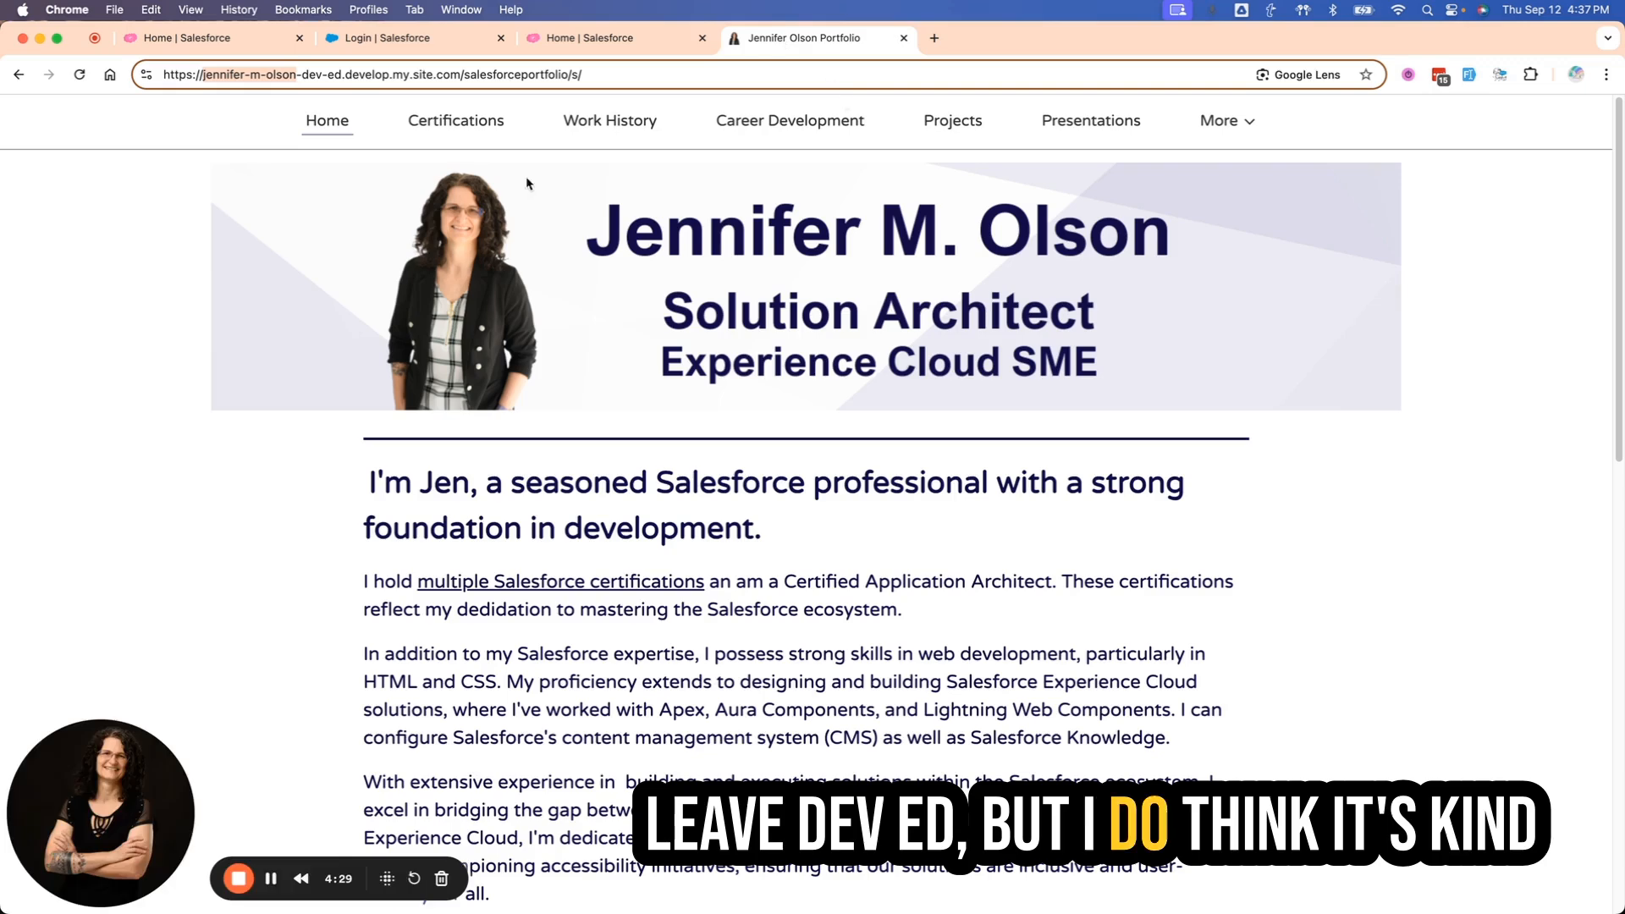
left_click_drag(201, 74, 262, 76)
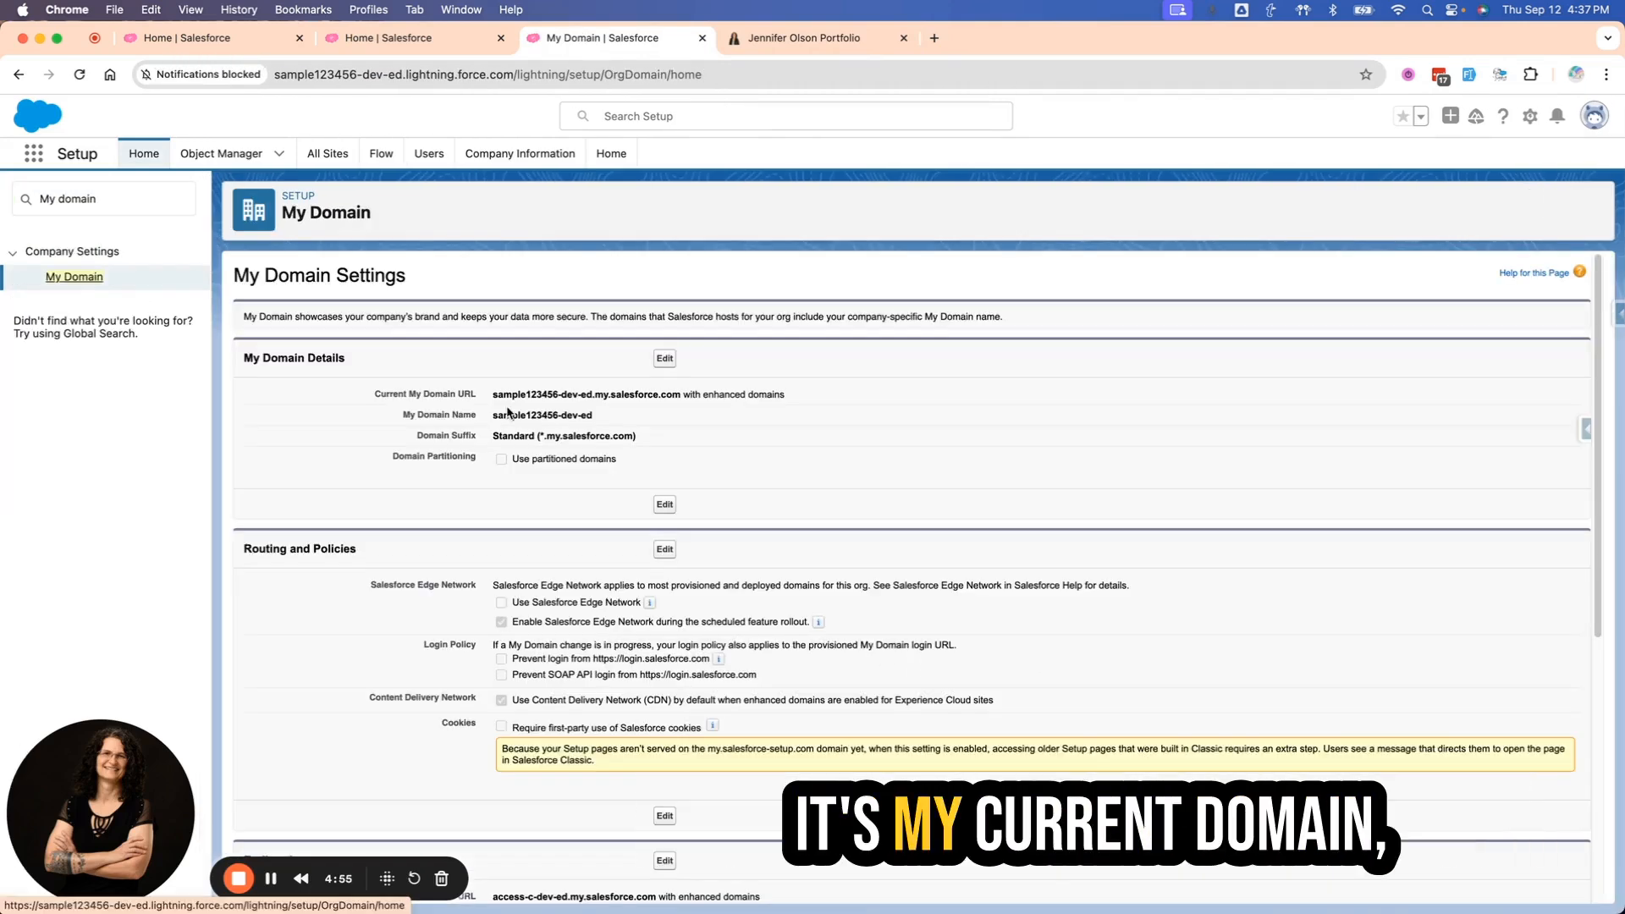
Review the redirection settings in My Domain and the org's Domains and Custom URLs lists in Setup
scroll(914, 526, "down", 5)
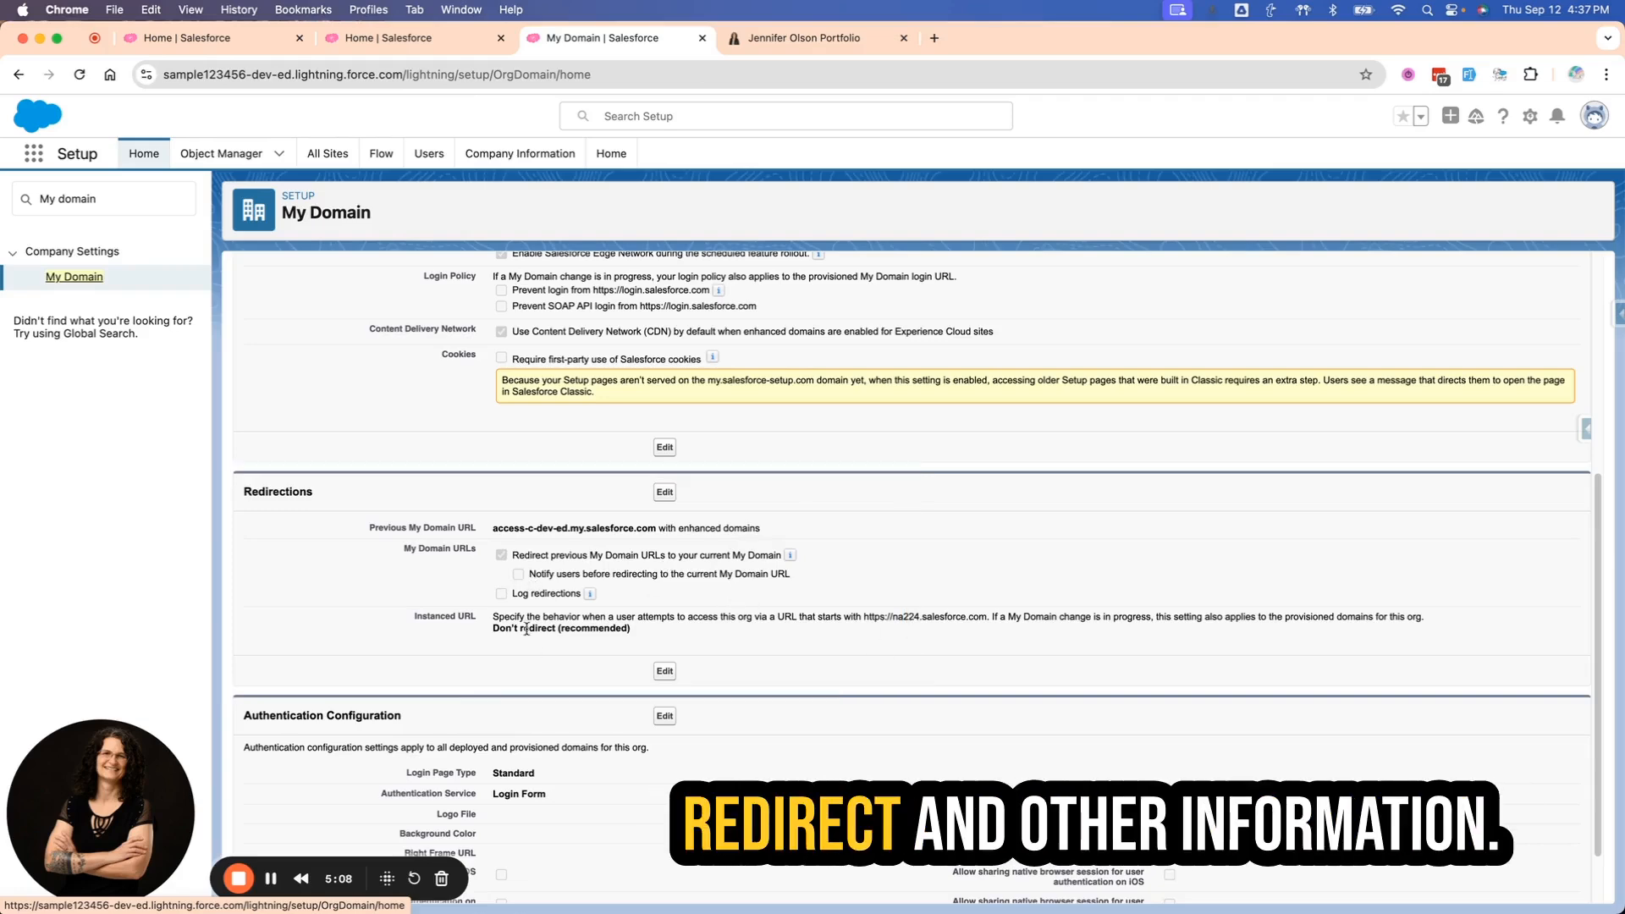
scroll(821, 654, "down", 2)
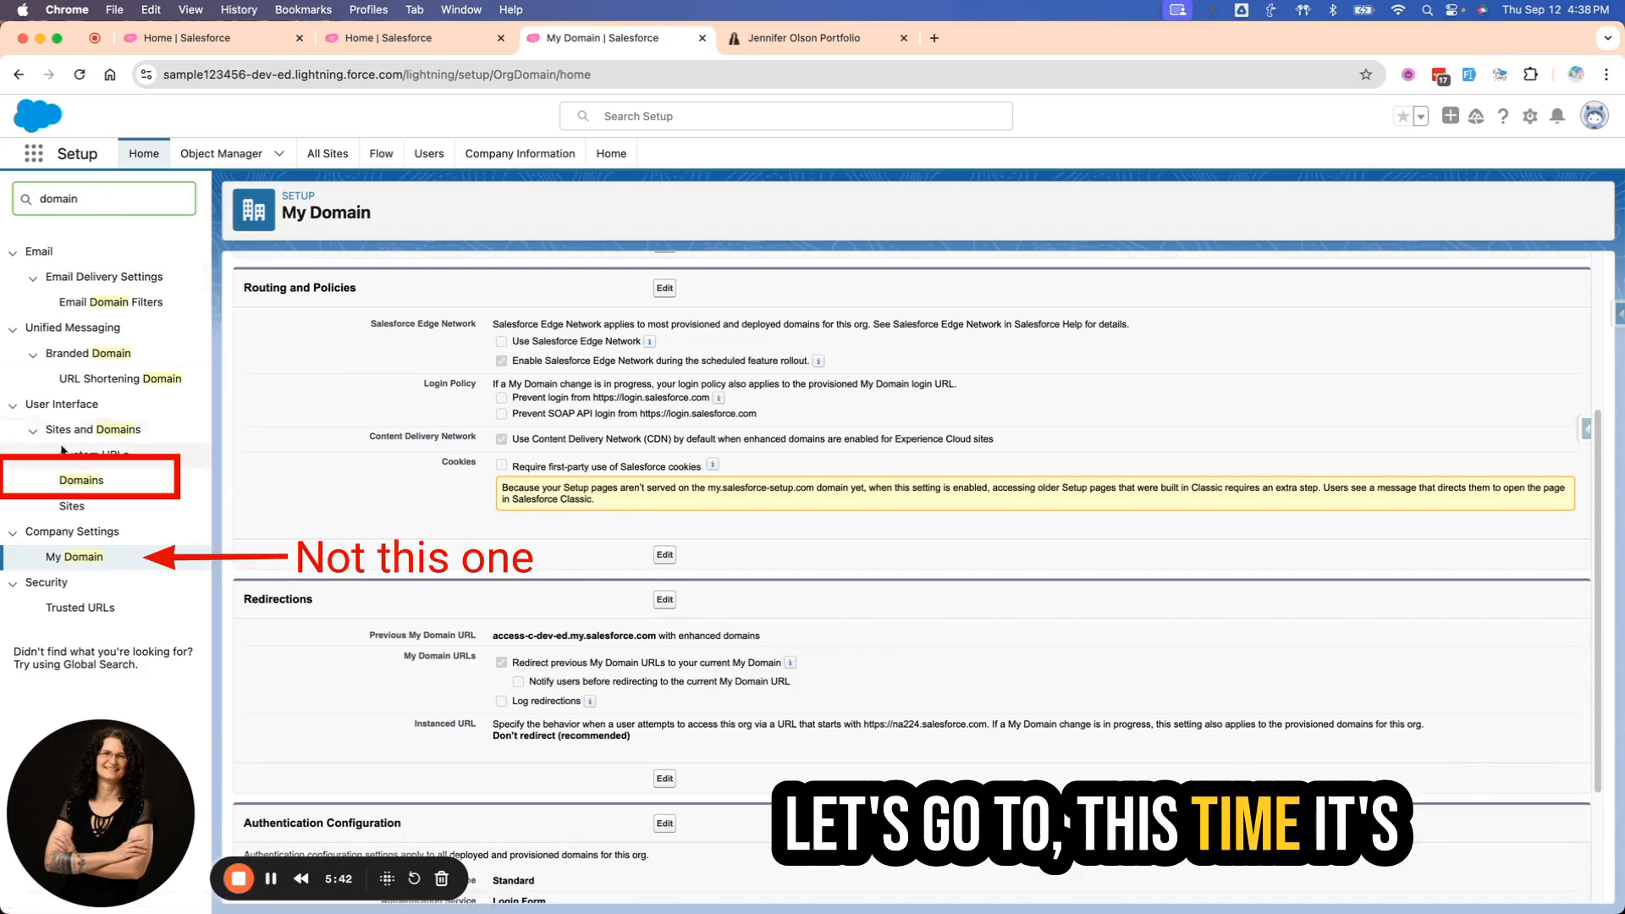
left_click(71, 489)
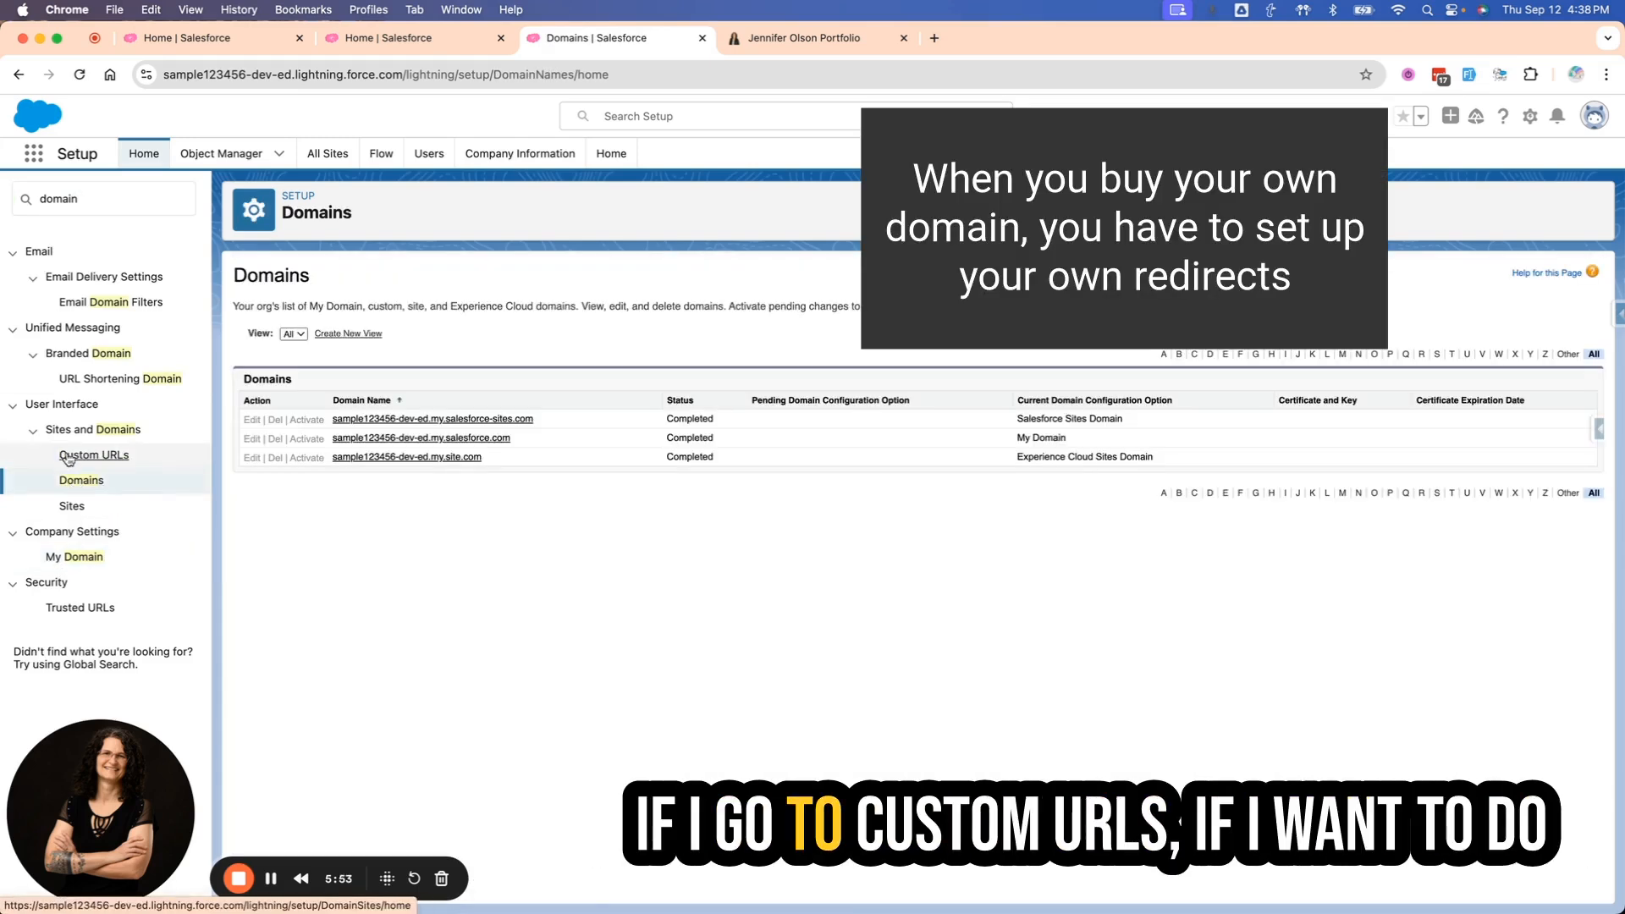
left_click(68, 458)
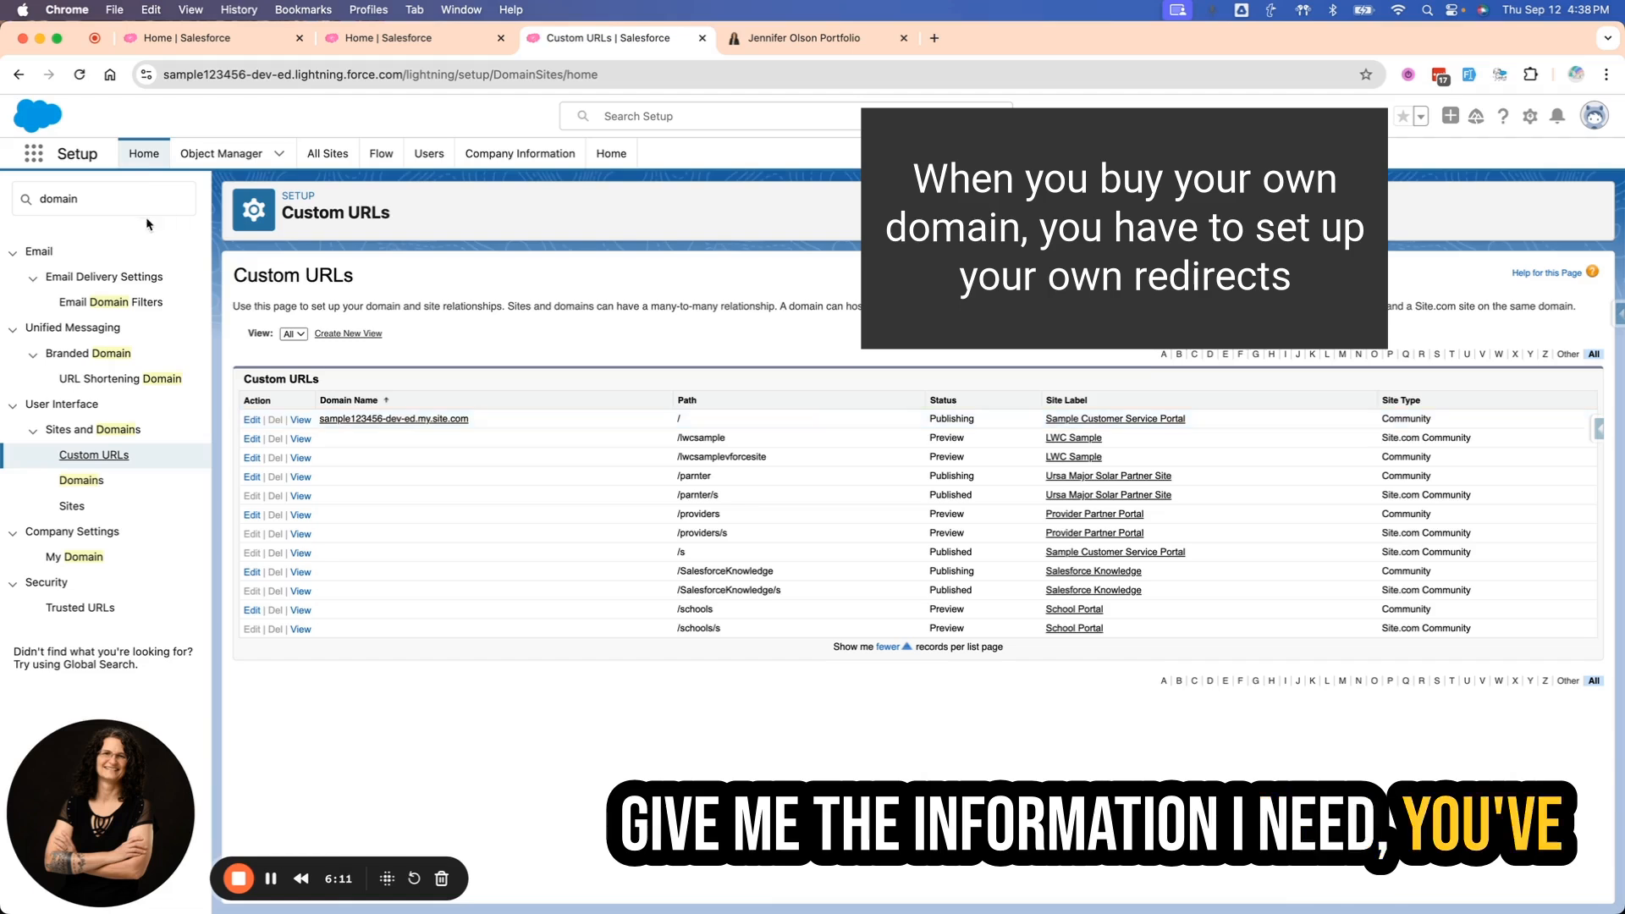
Search Setup for "certificat" and open the Certificate and Key Management page
left_click_drag(38, 198, 176, 194)
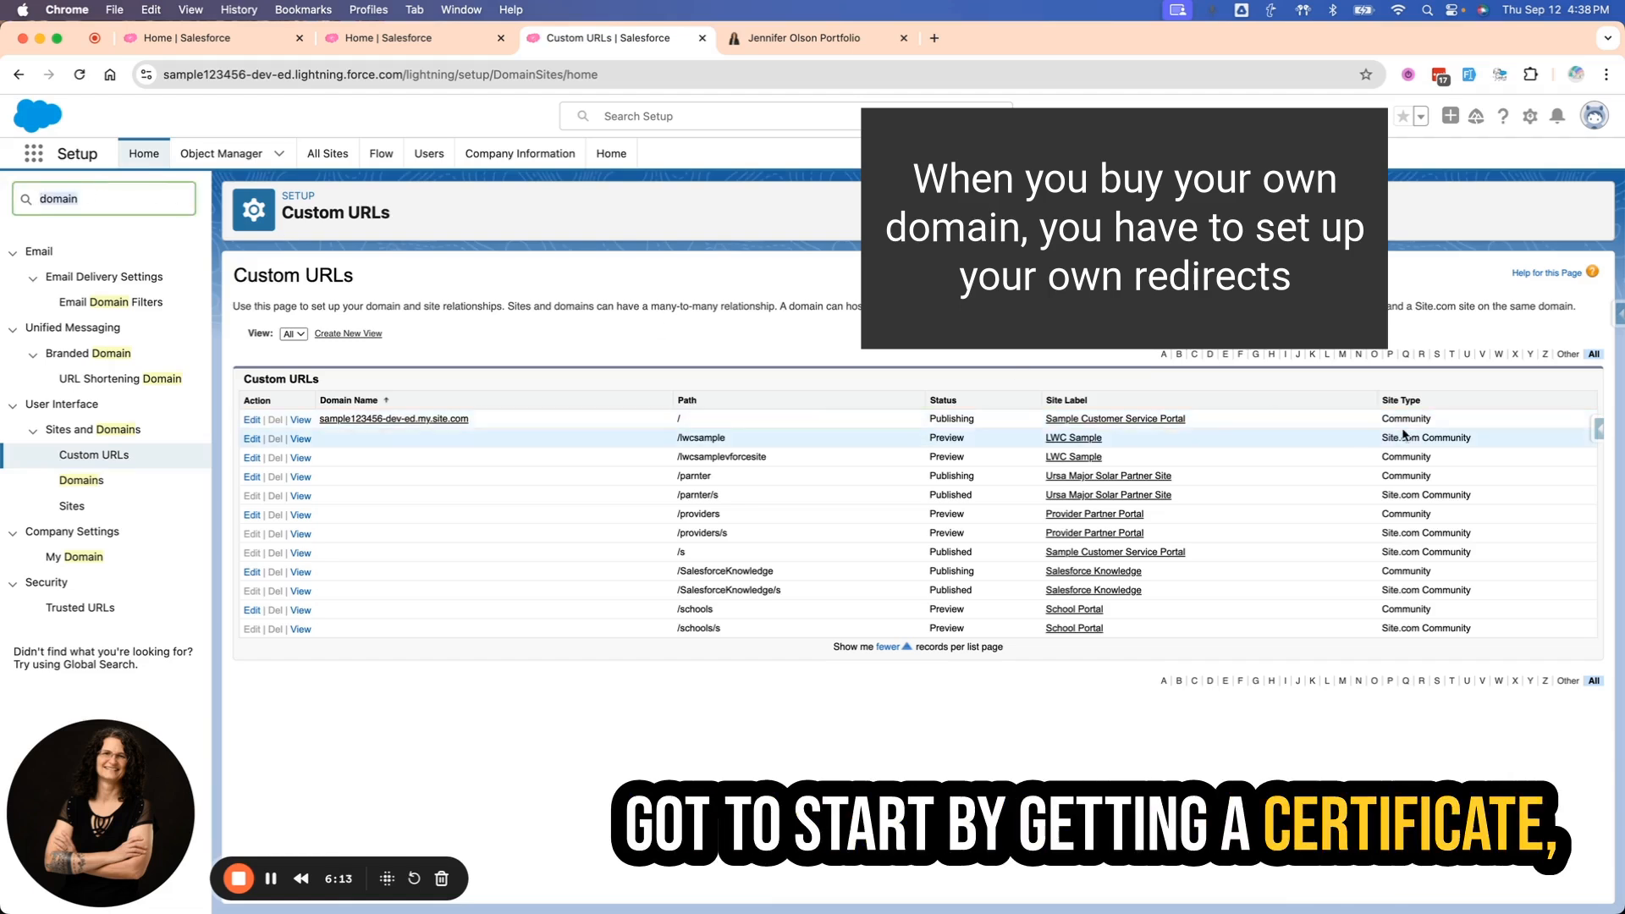
type("certificat")
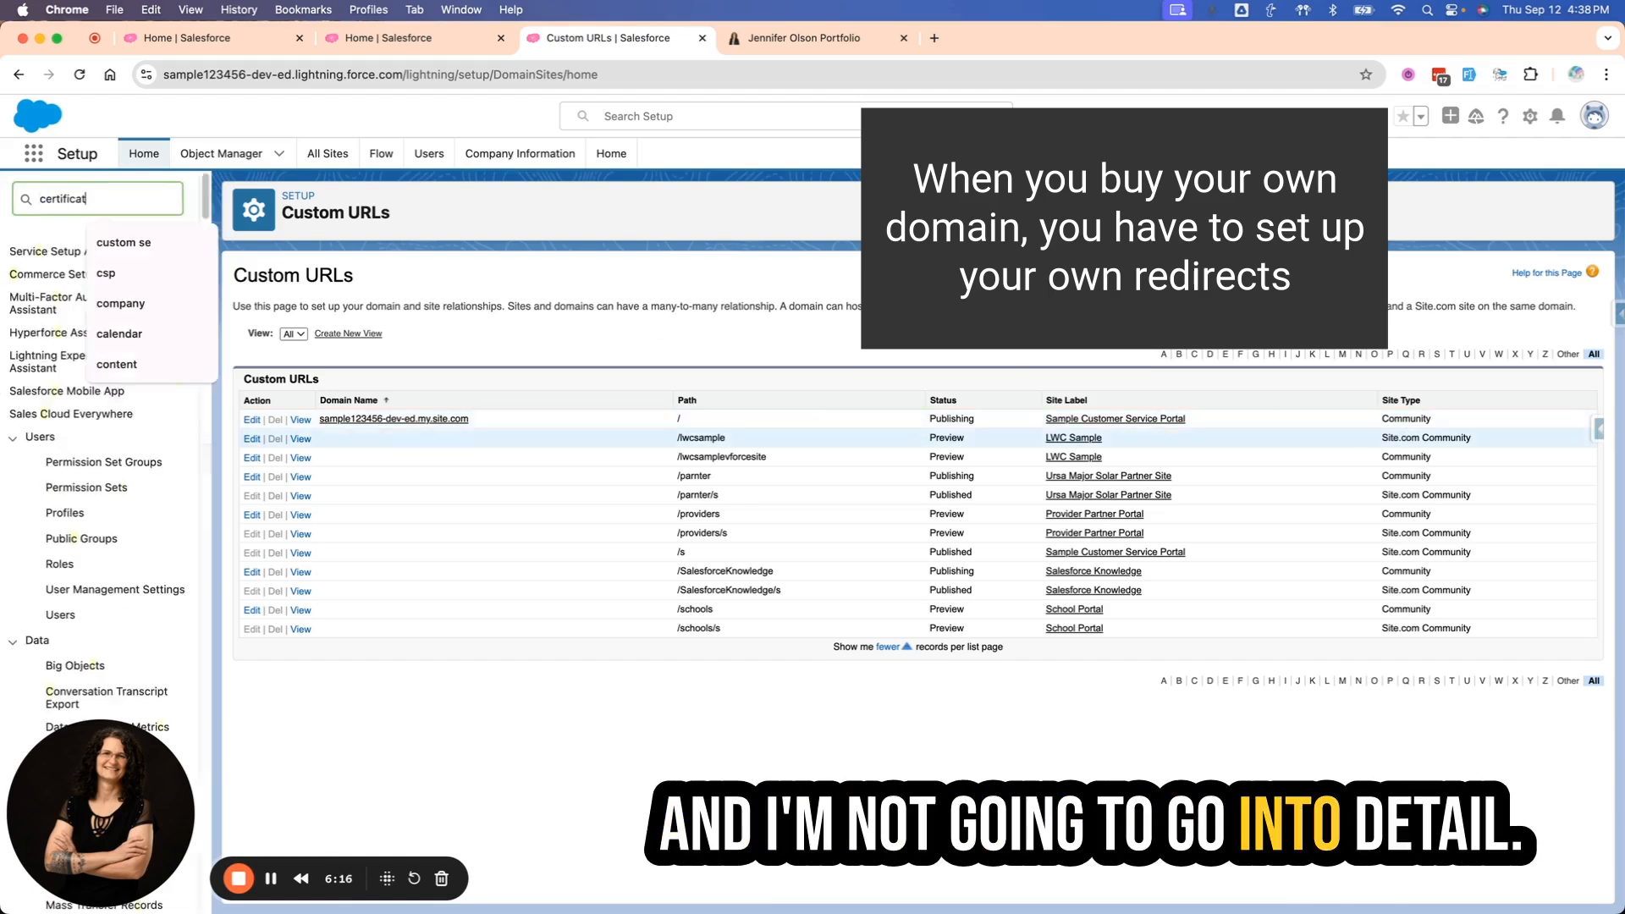
key("Tab")
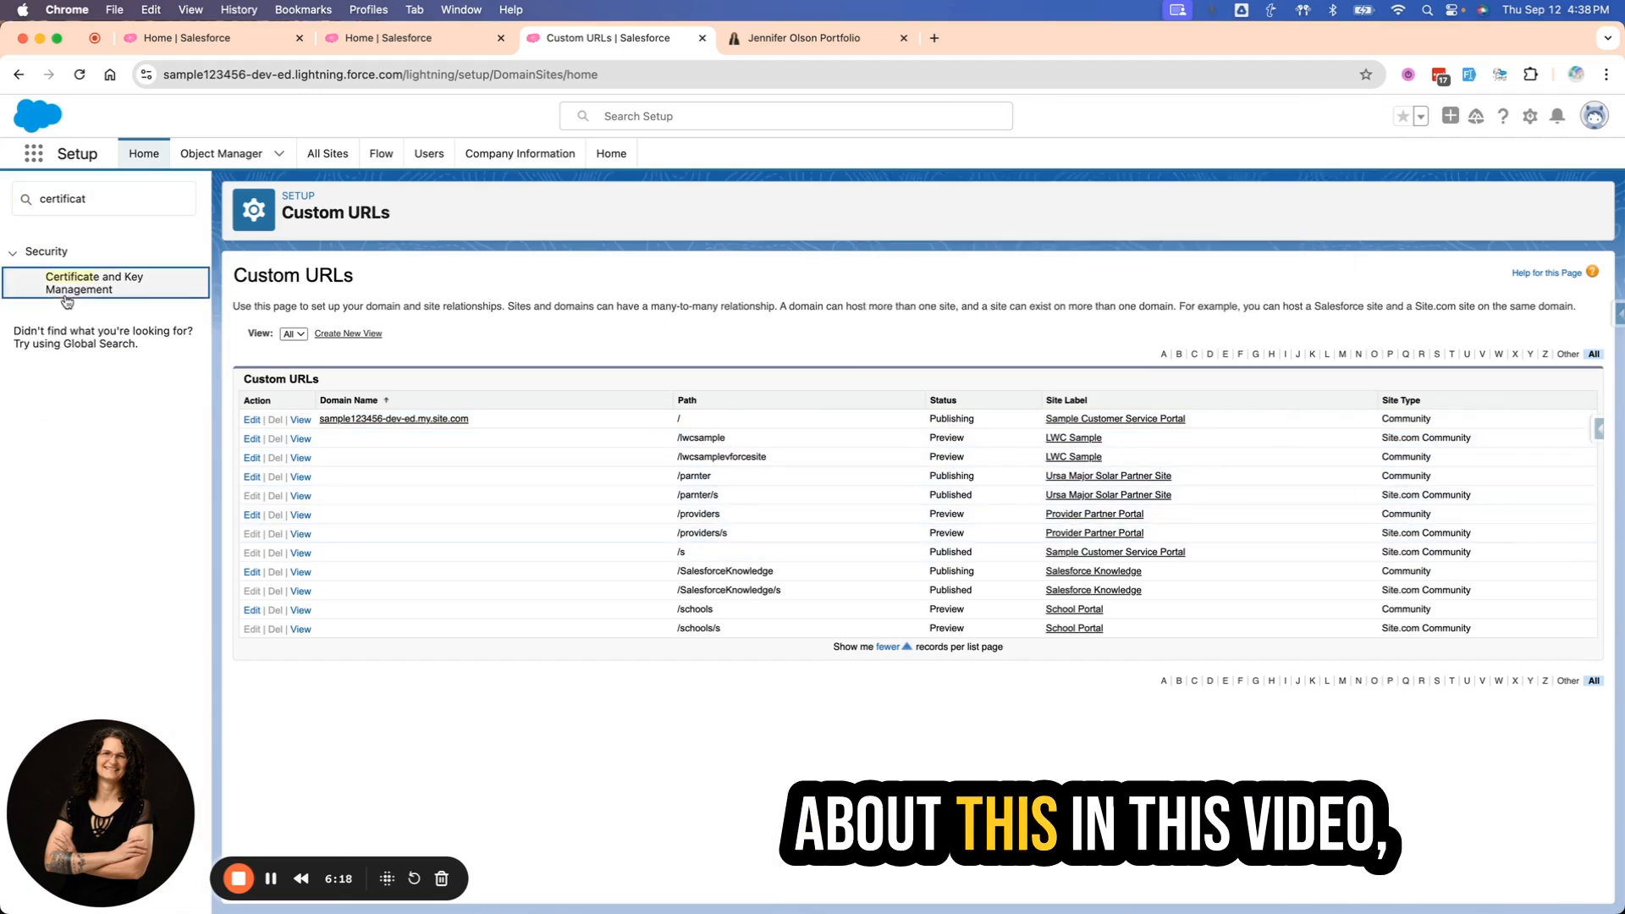
left_click(129, 281)
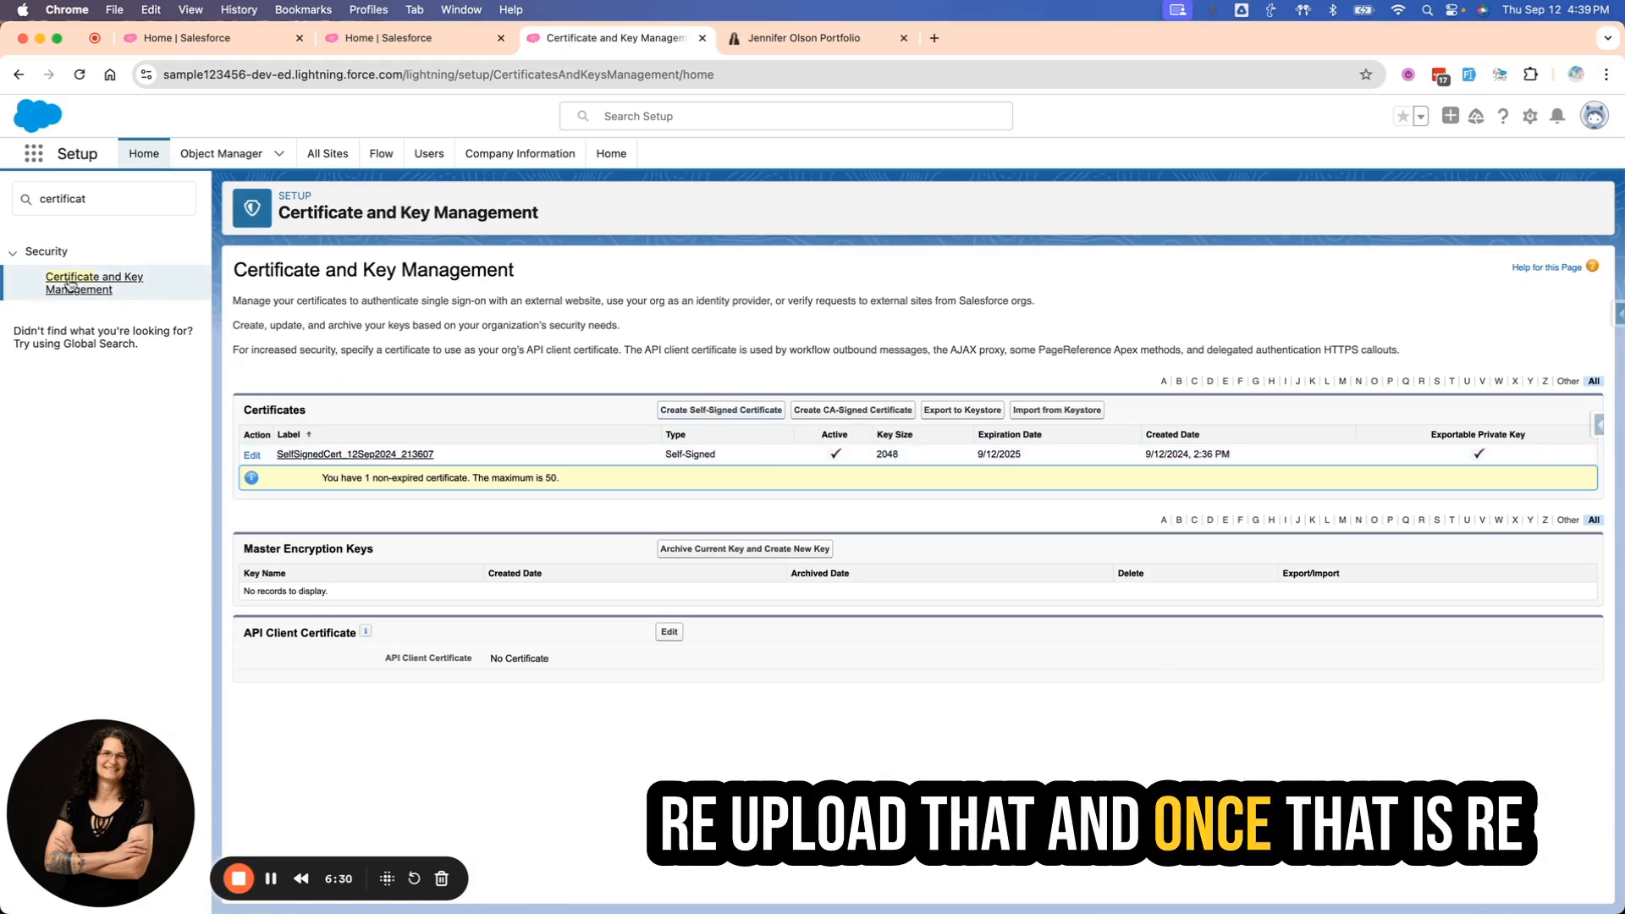
Search Setup for "custom" and return to the Custom URLs list
left_click(97, 191)
double_click(83, 199)
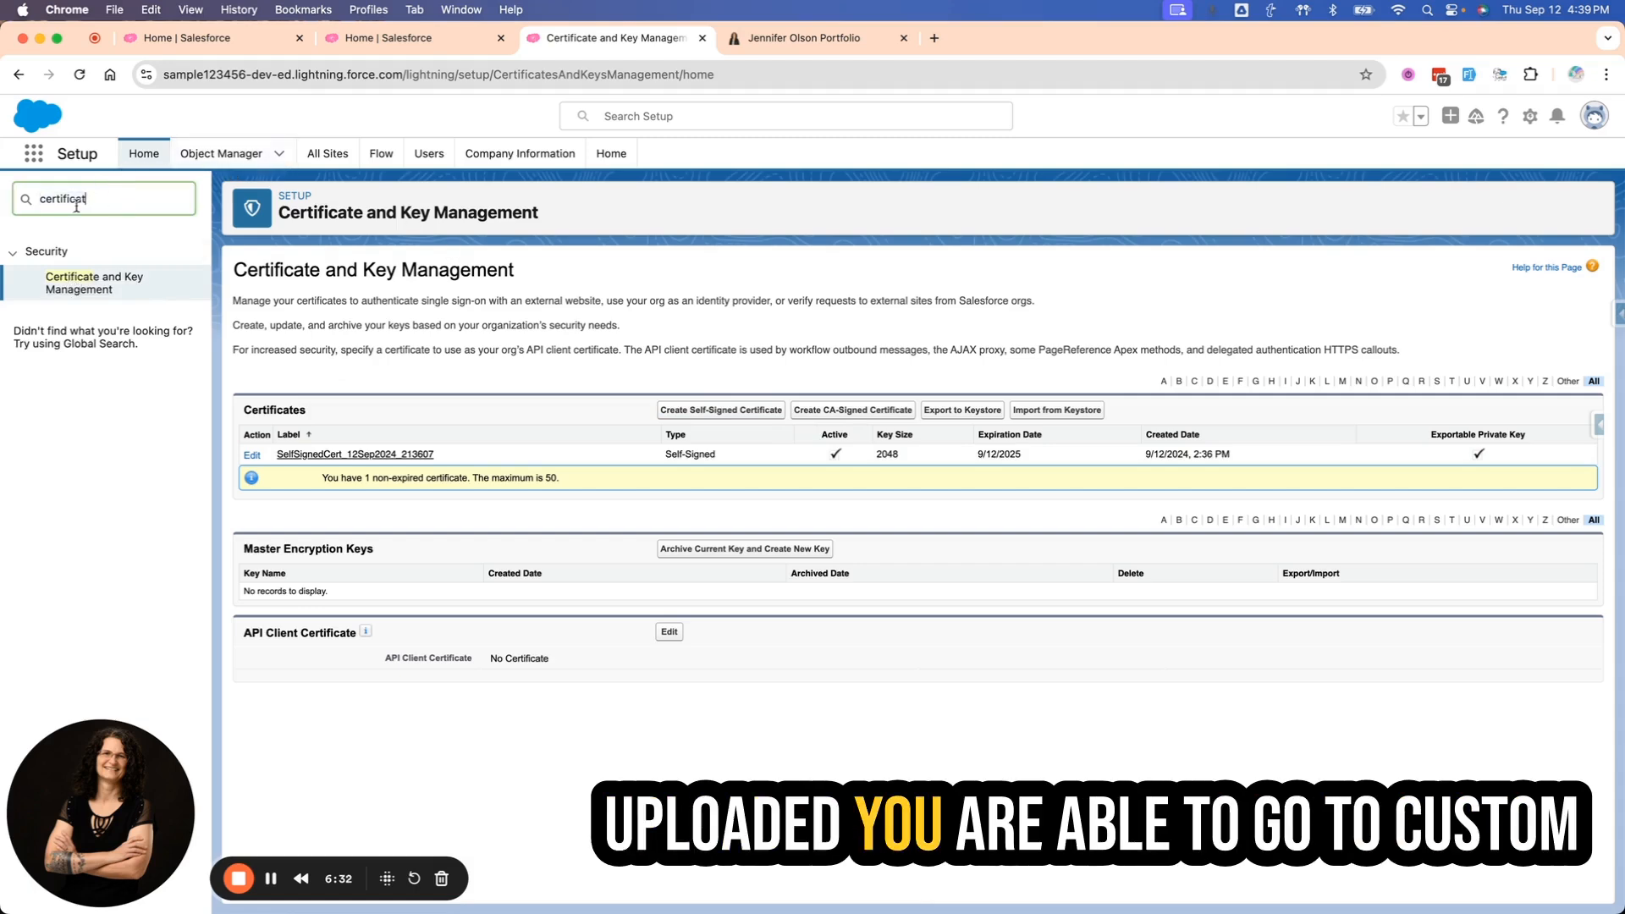
type("custom")
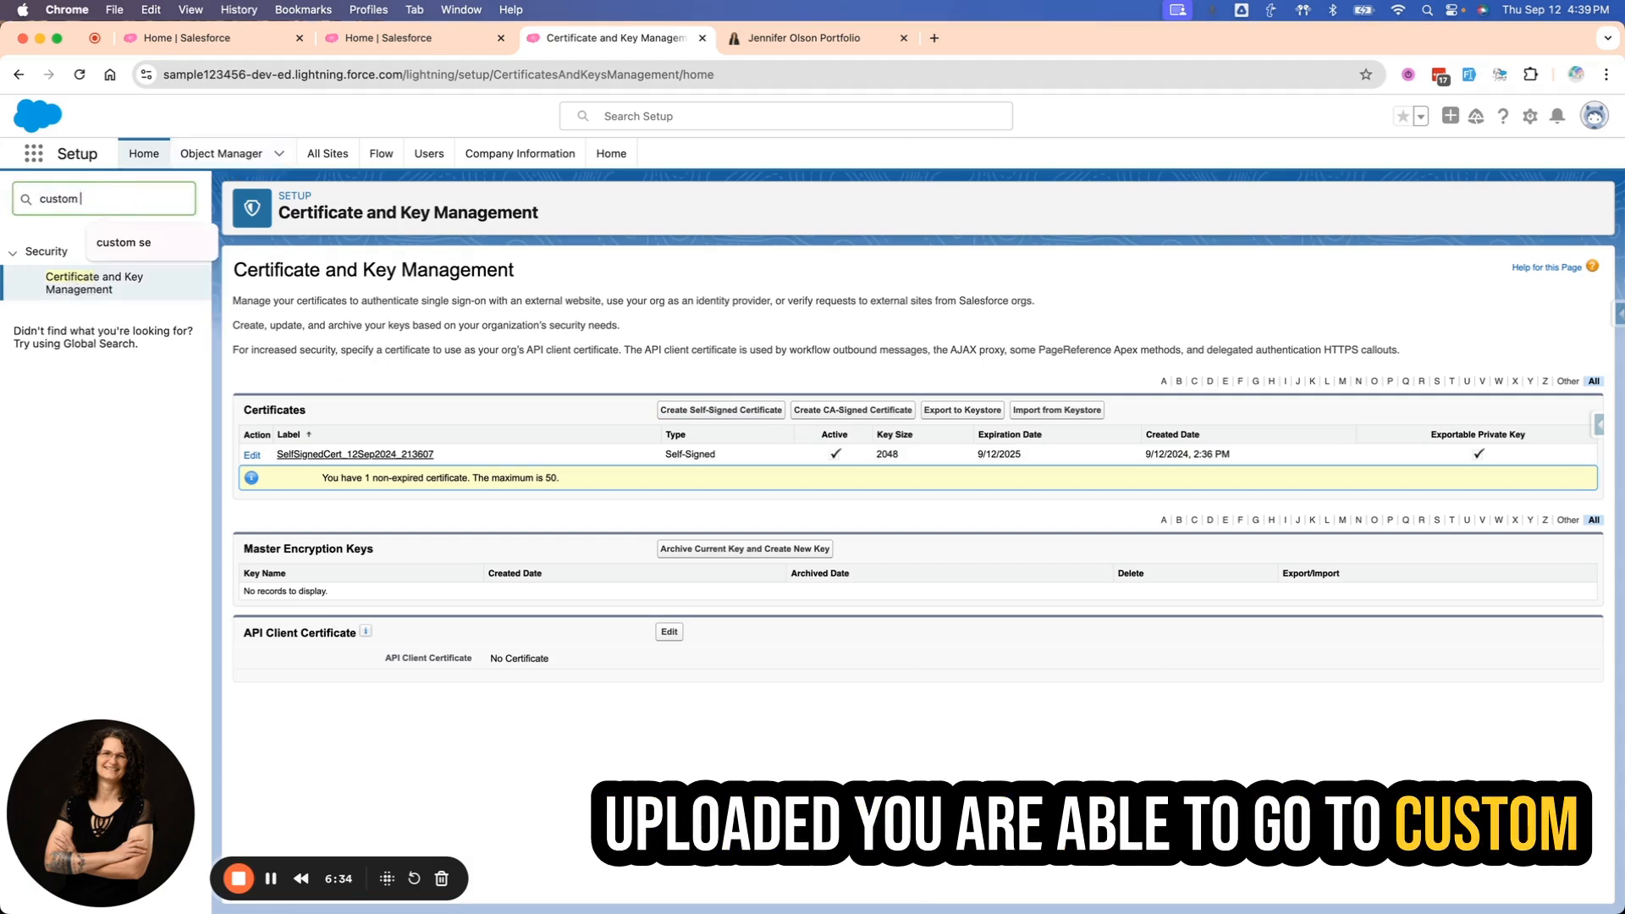
left_click(93, 449)
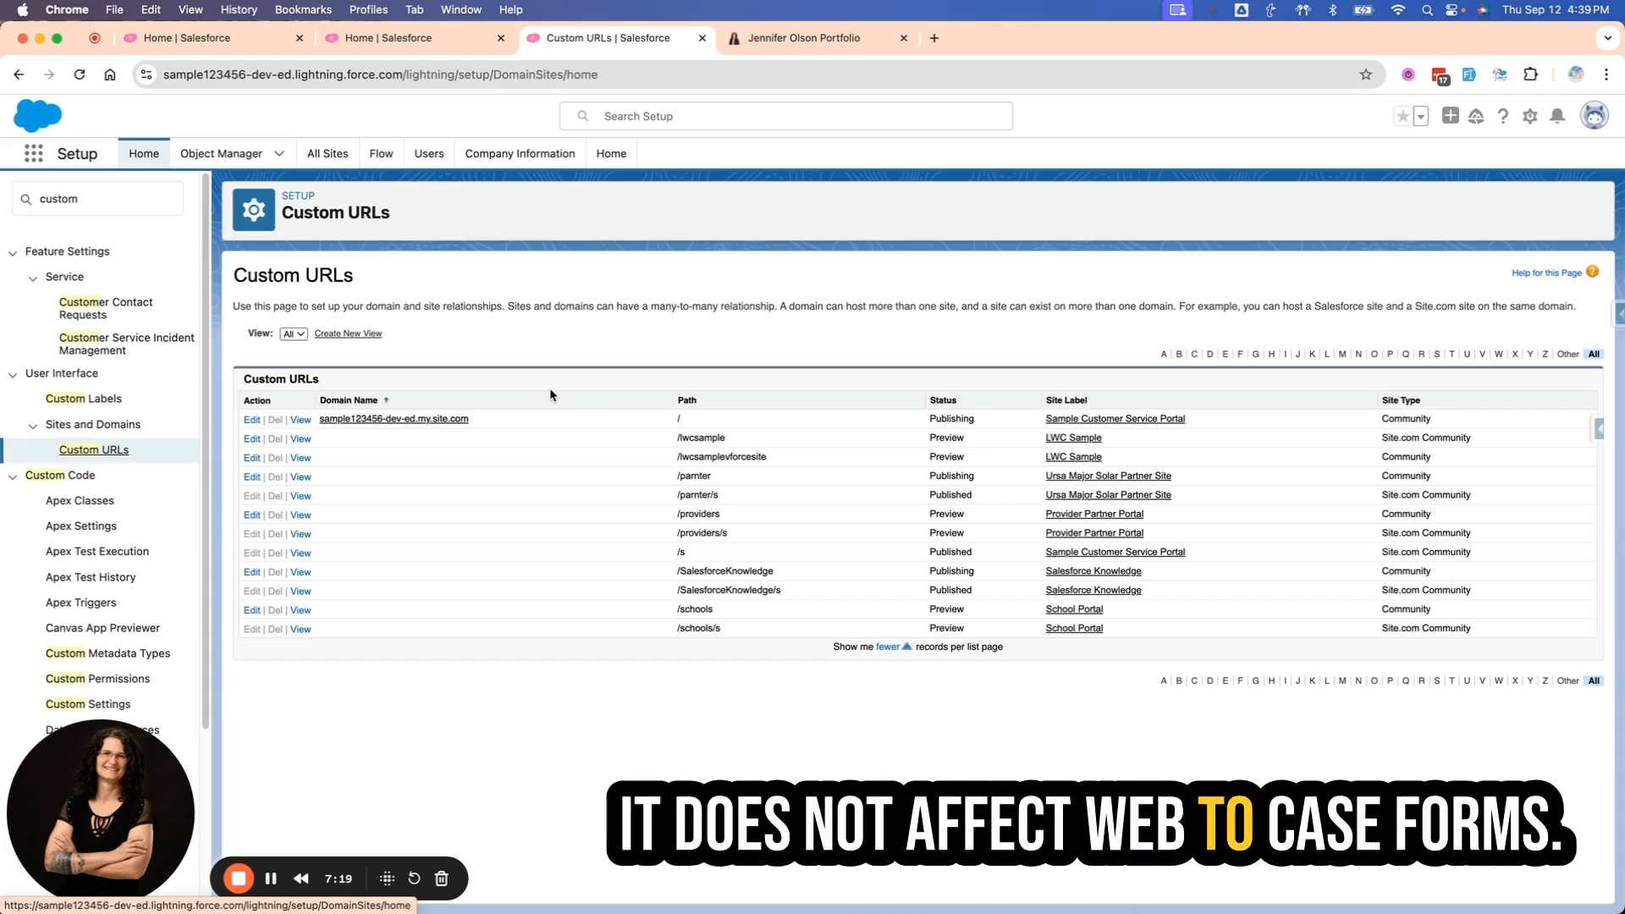
Search Setup for "web" and open the Web-to-Lead settings
double_click(100, 203)
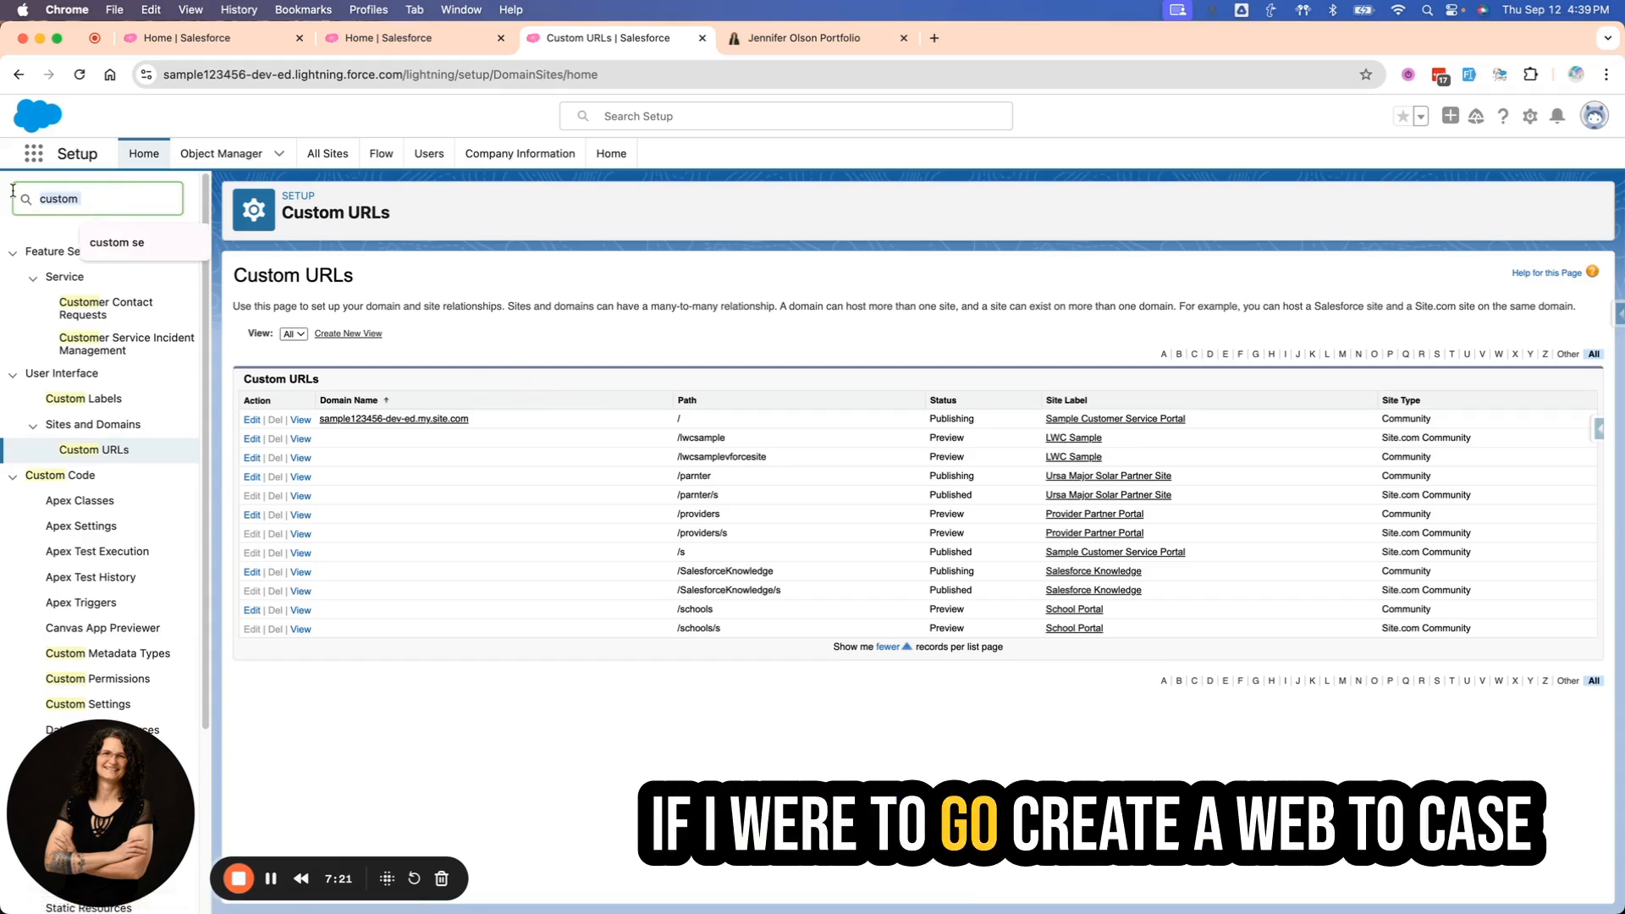
type("web")
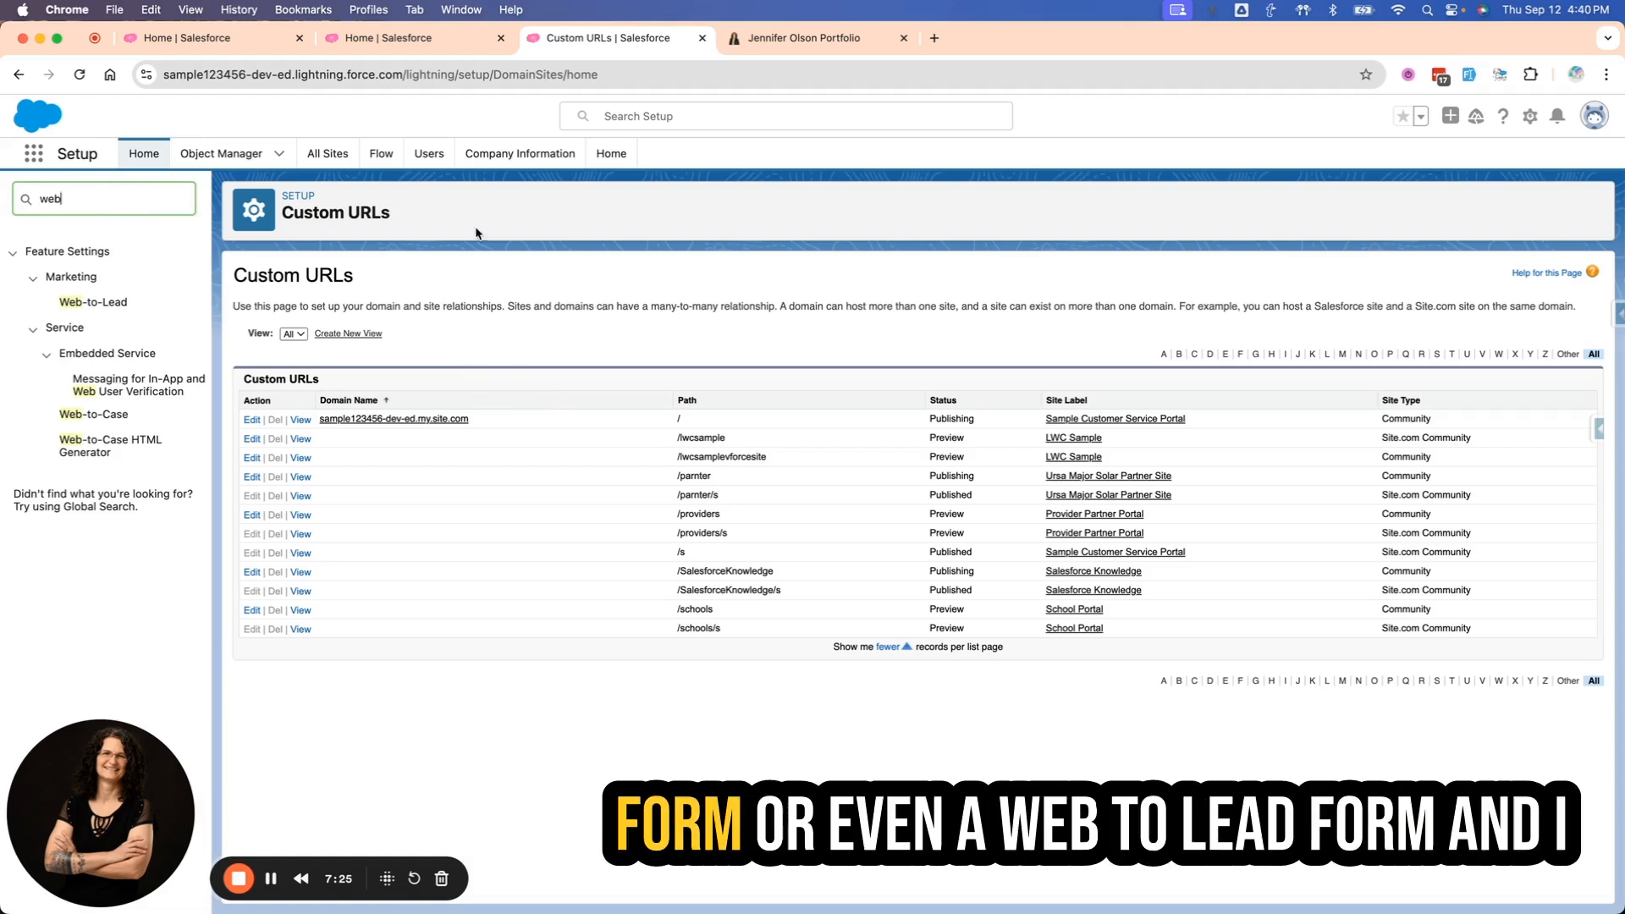
left_click(128, 302)
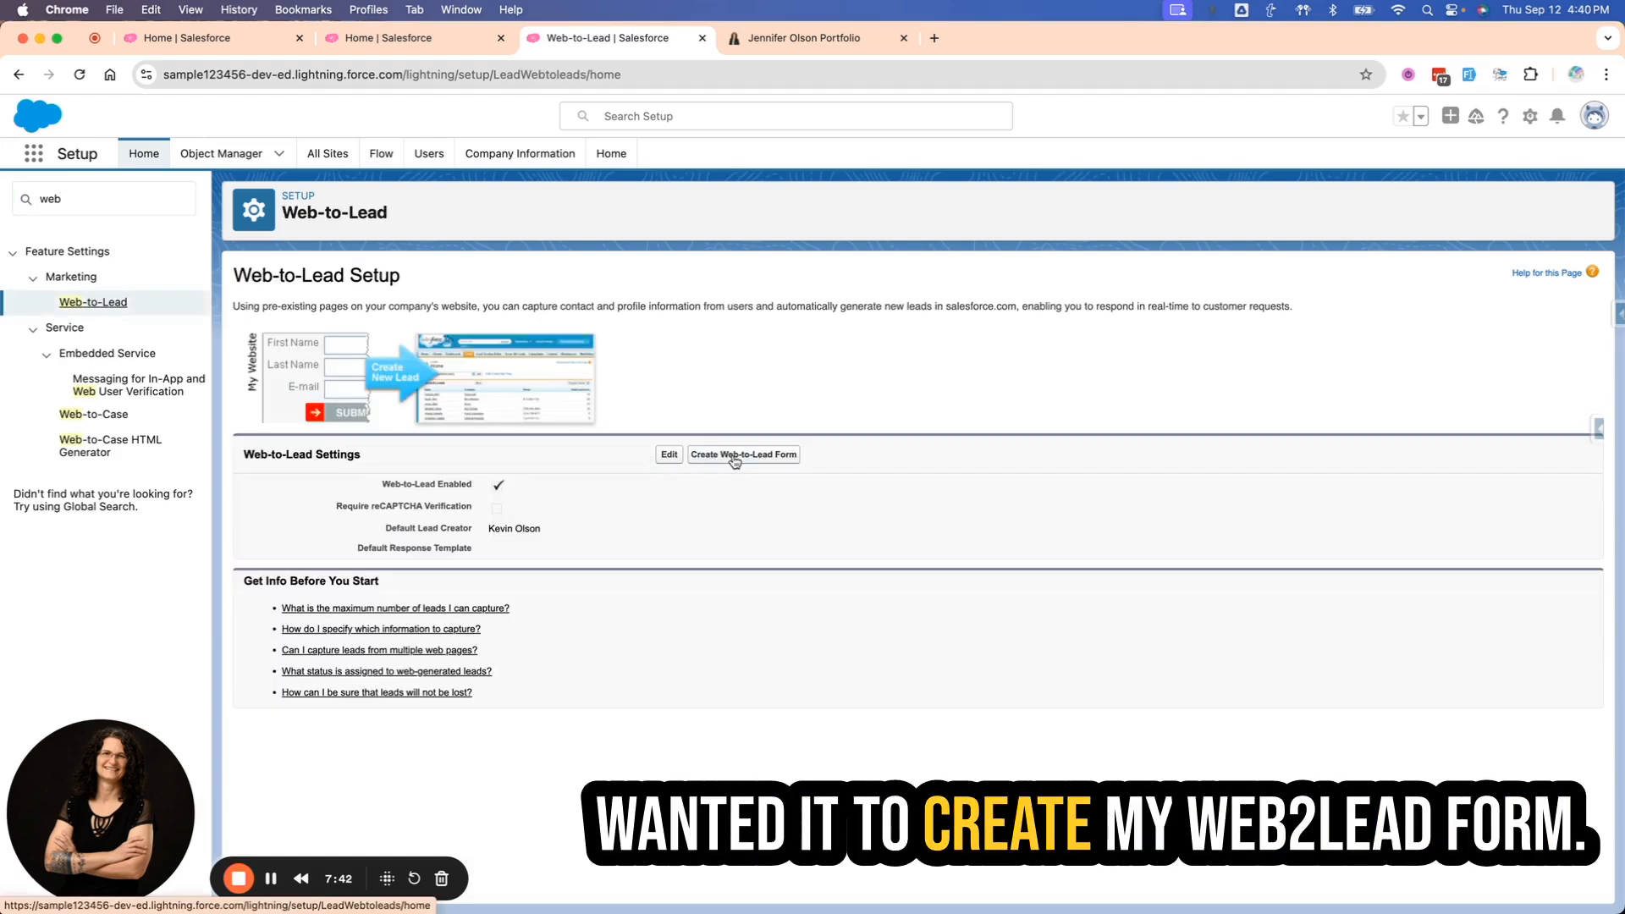
left_click(732, 457)
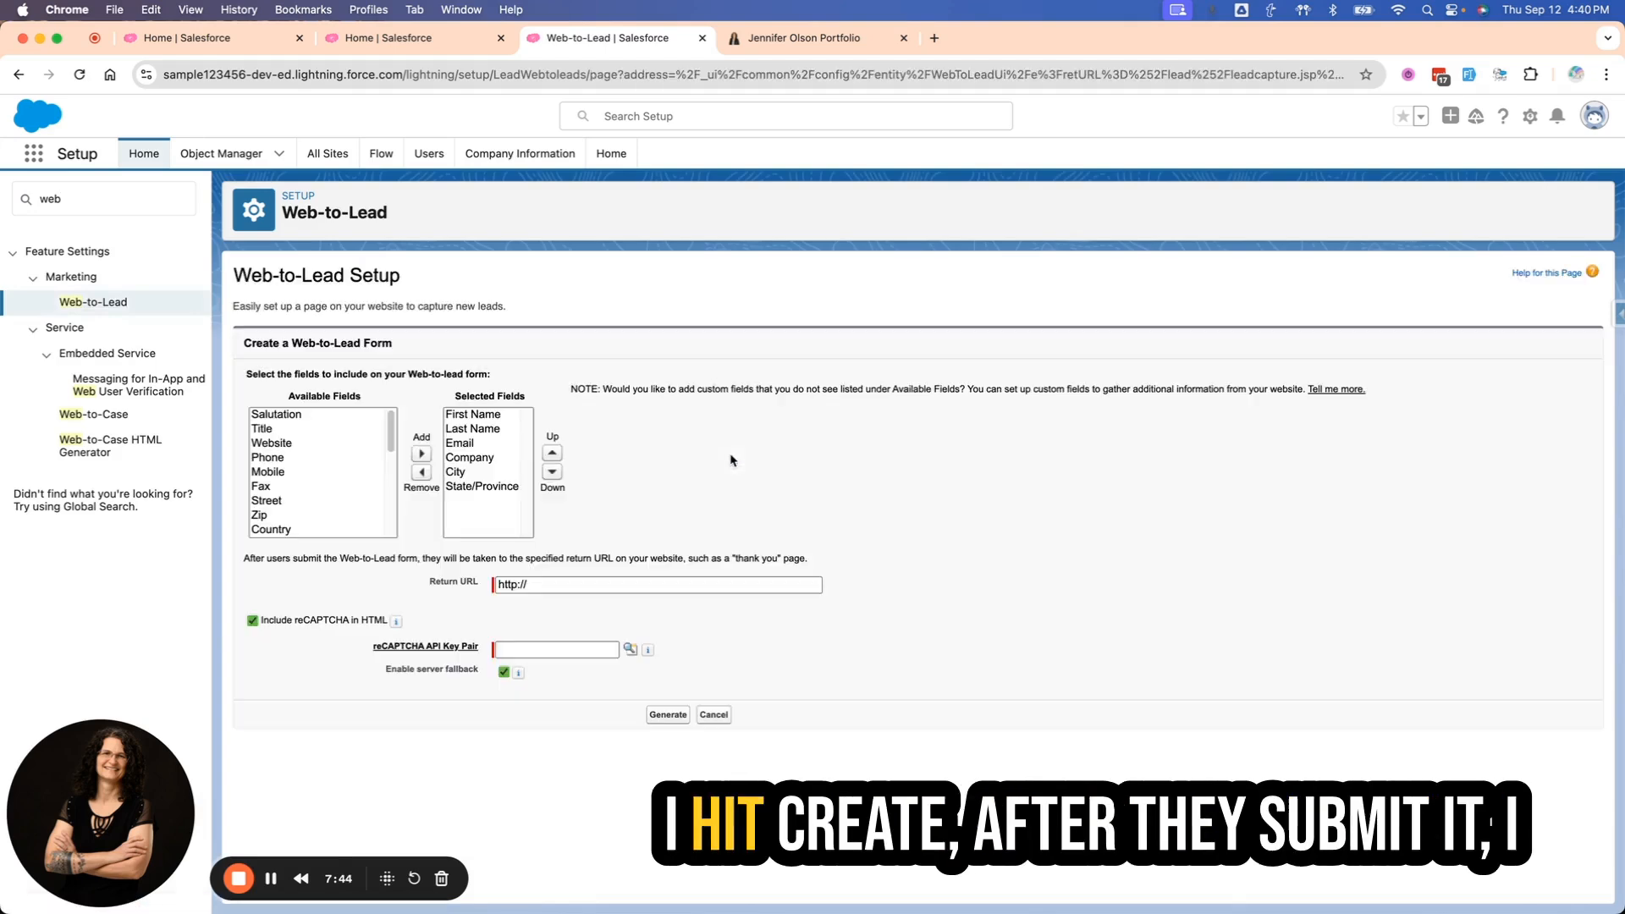
left_click(550, 584)
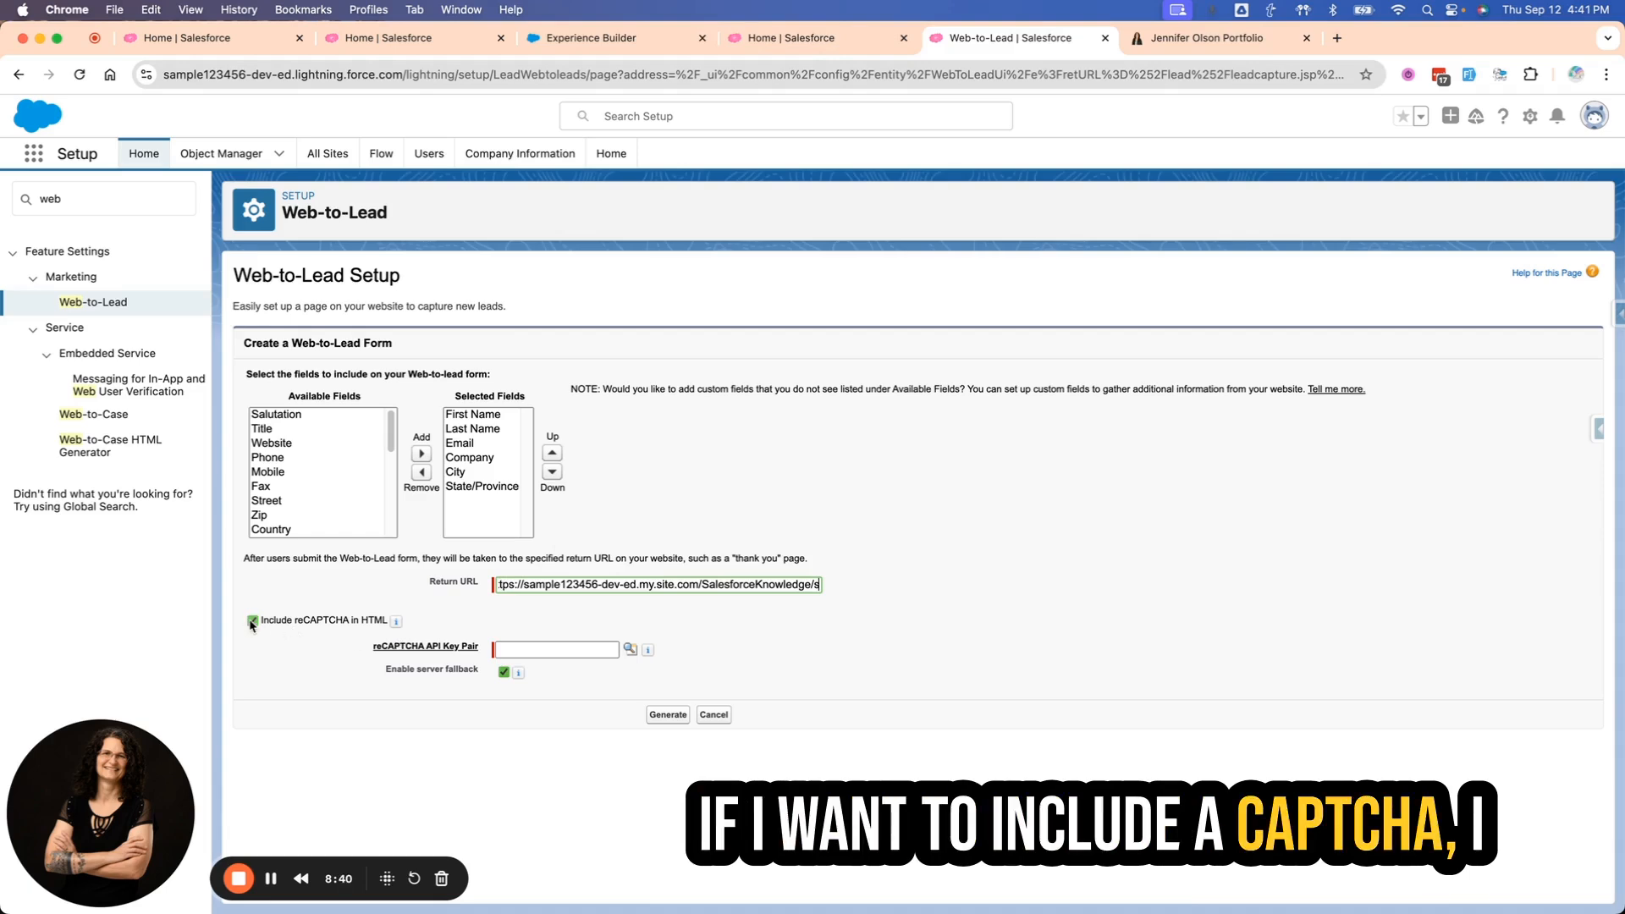
left_click(671, 715)
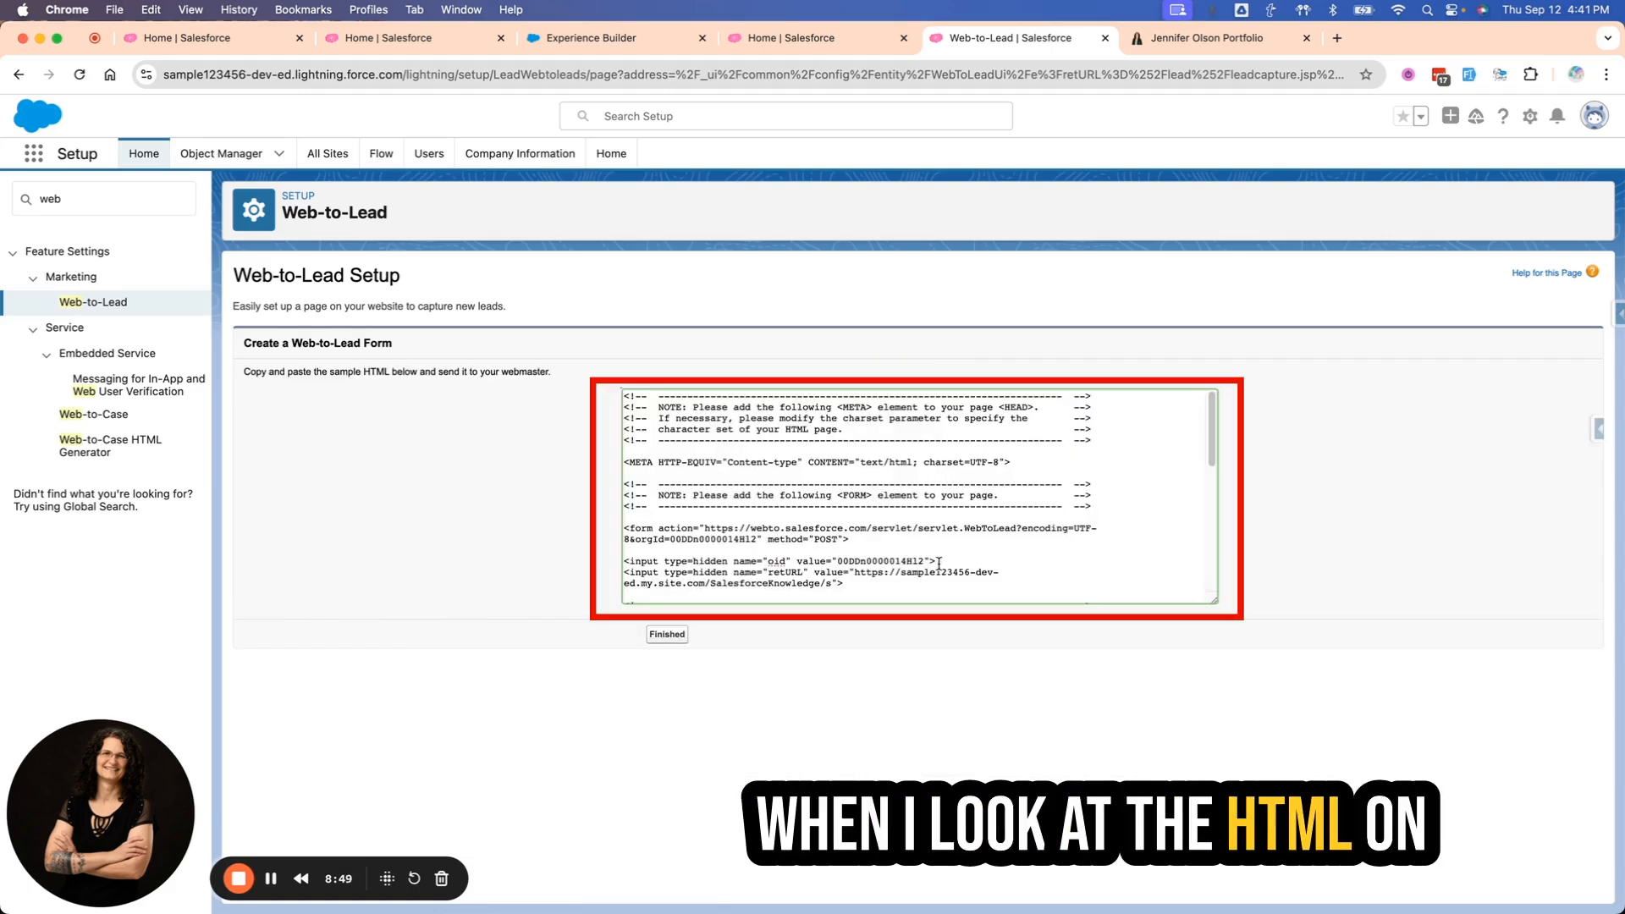
Examine the generated Web-to-Lead HTML for the org ID in the form action and the hidden oid and retURL fields
scroll(898, 541, "down", 1)
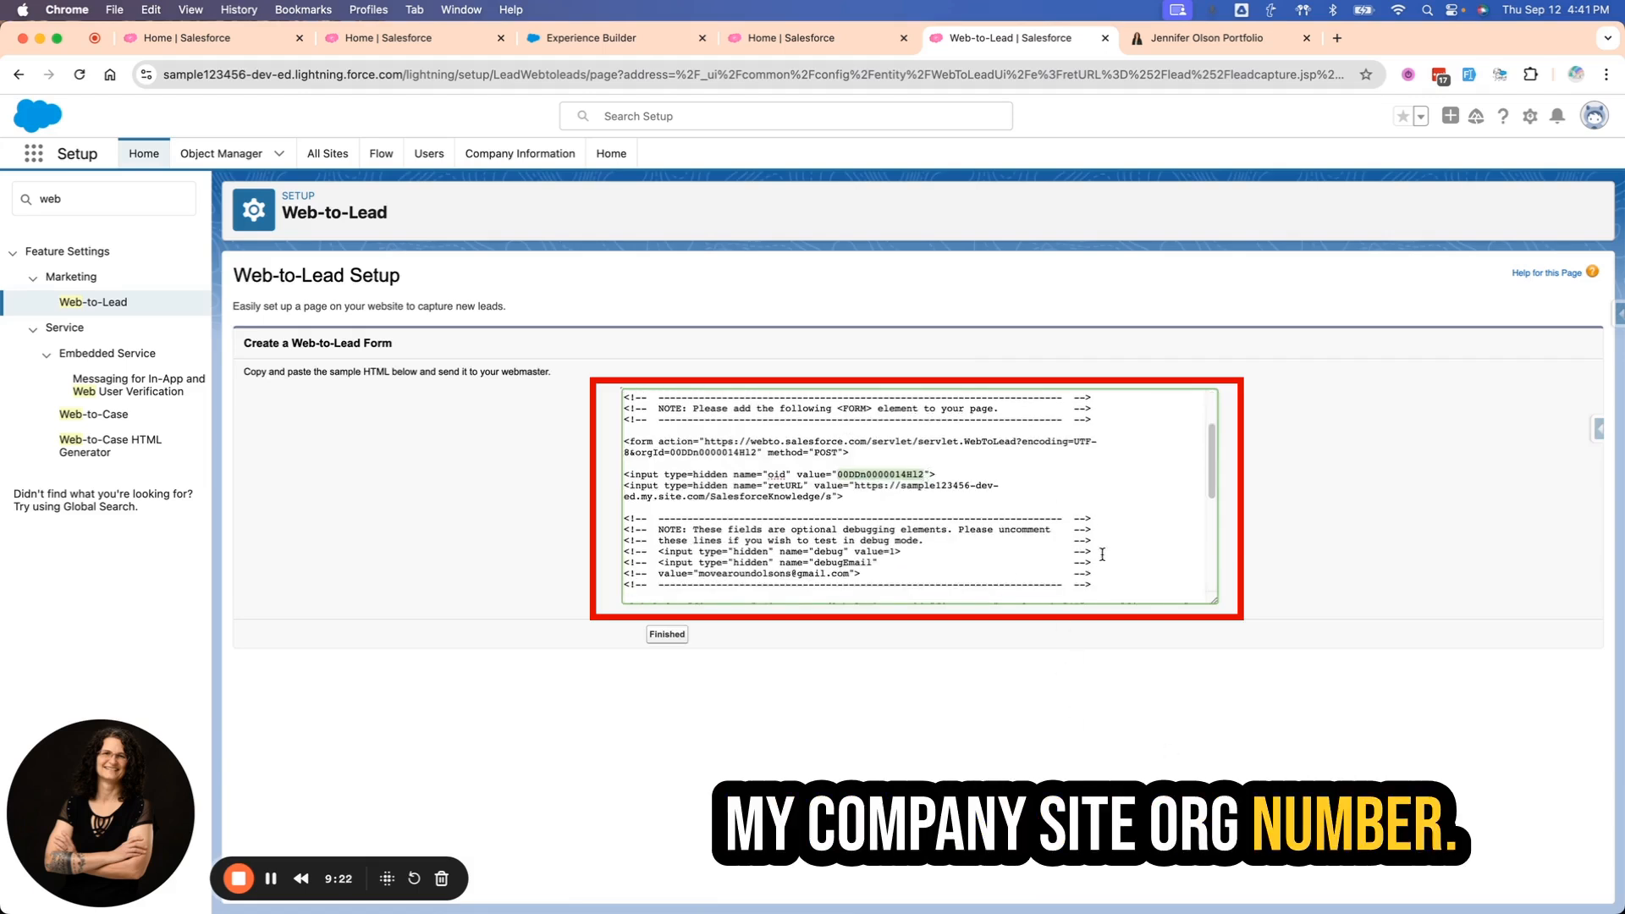
scroll(1102, 554, "down", 2)
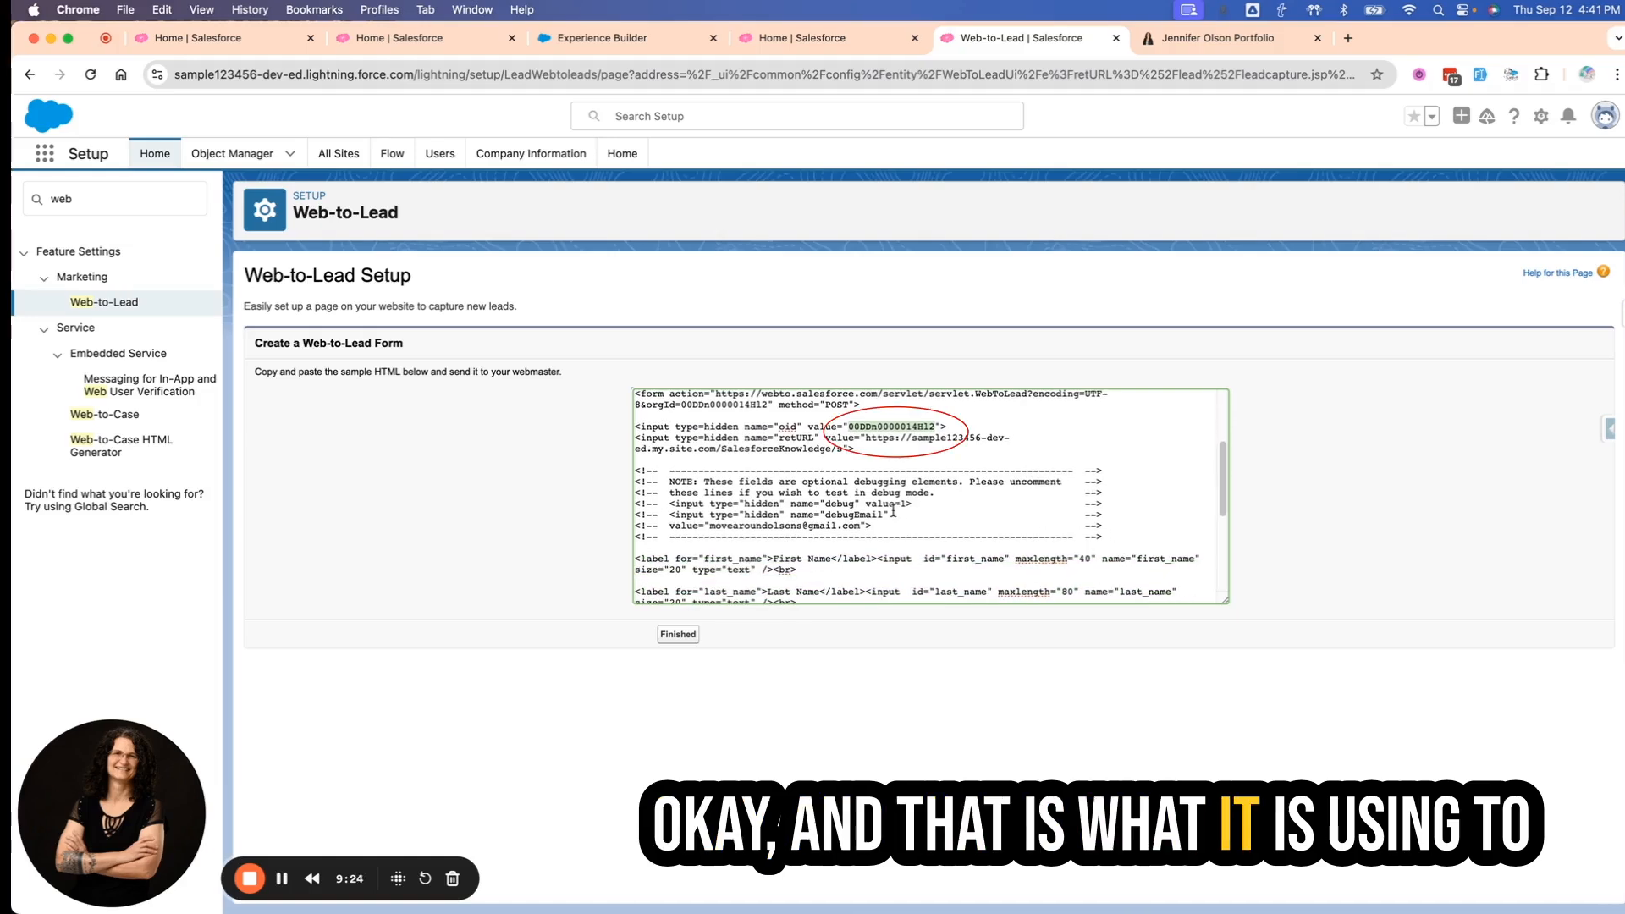
scroll(893, 511, "up", 1)
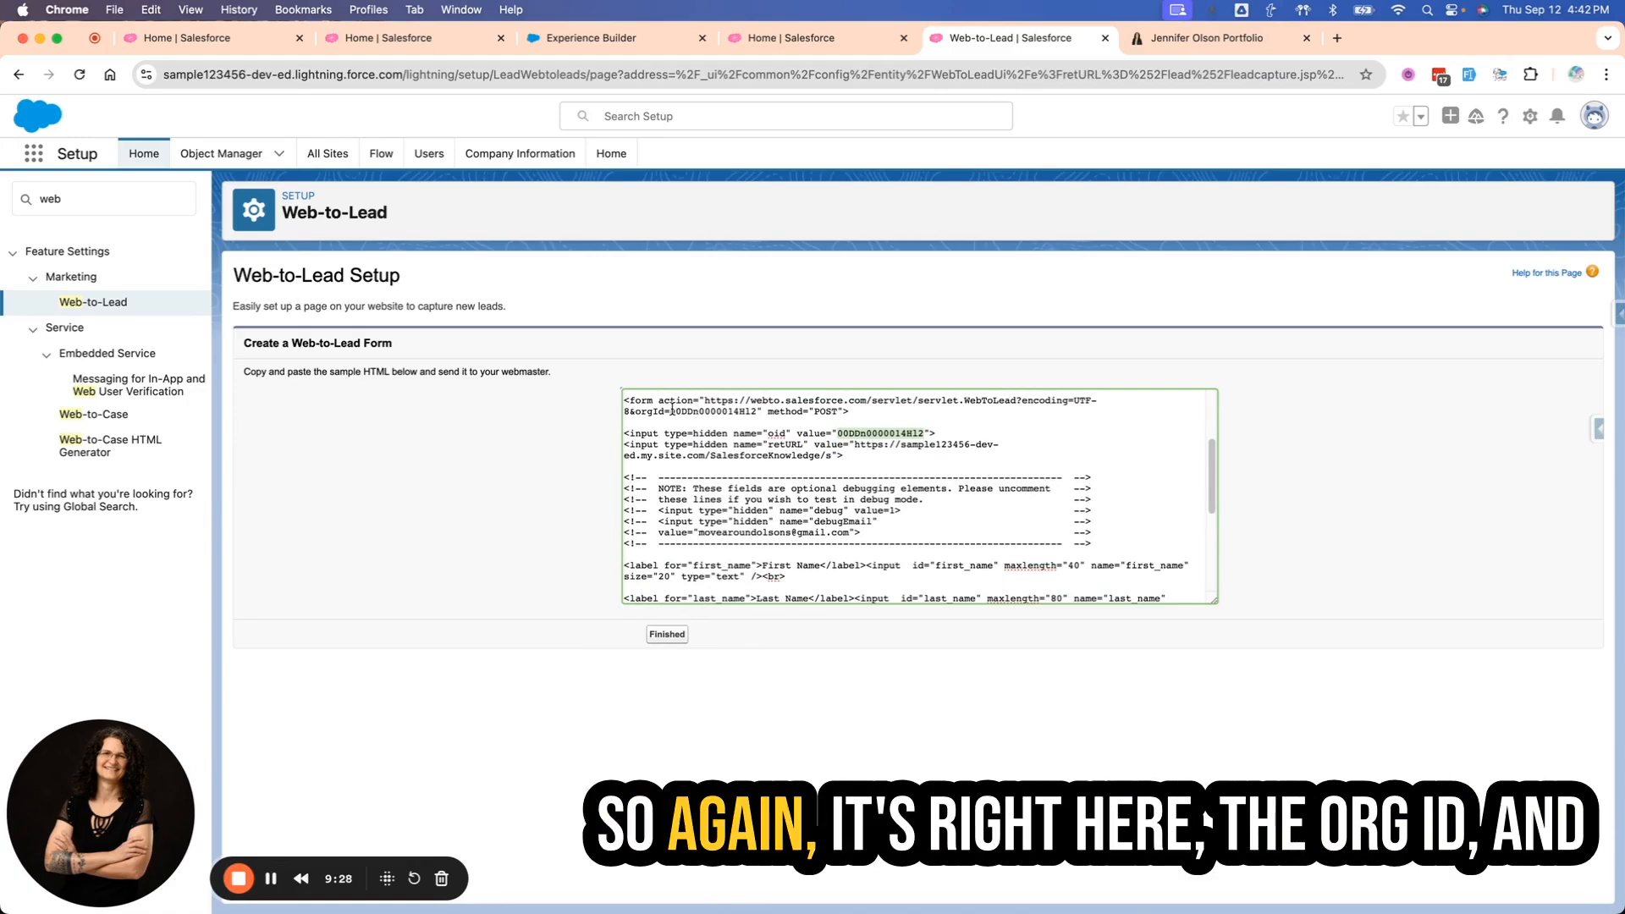
left_click_drag(670, 411, 753, 411)
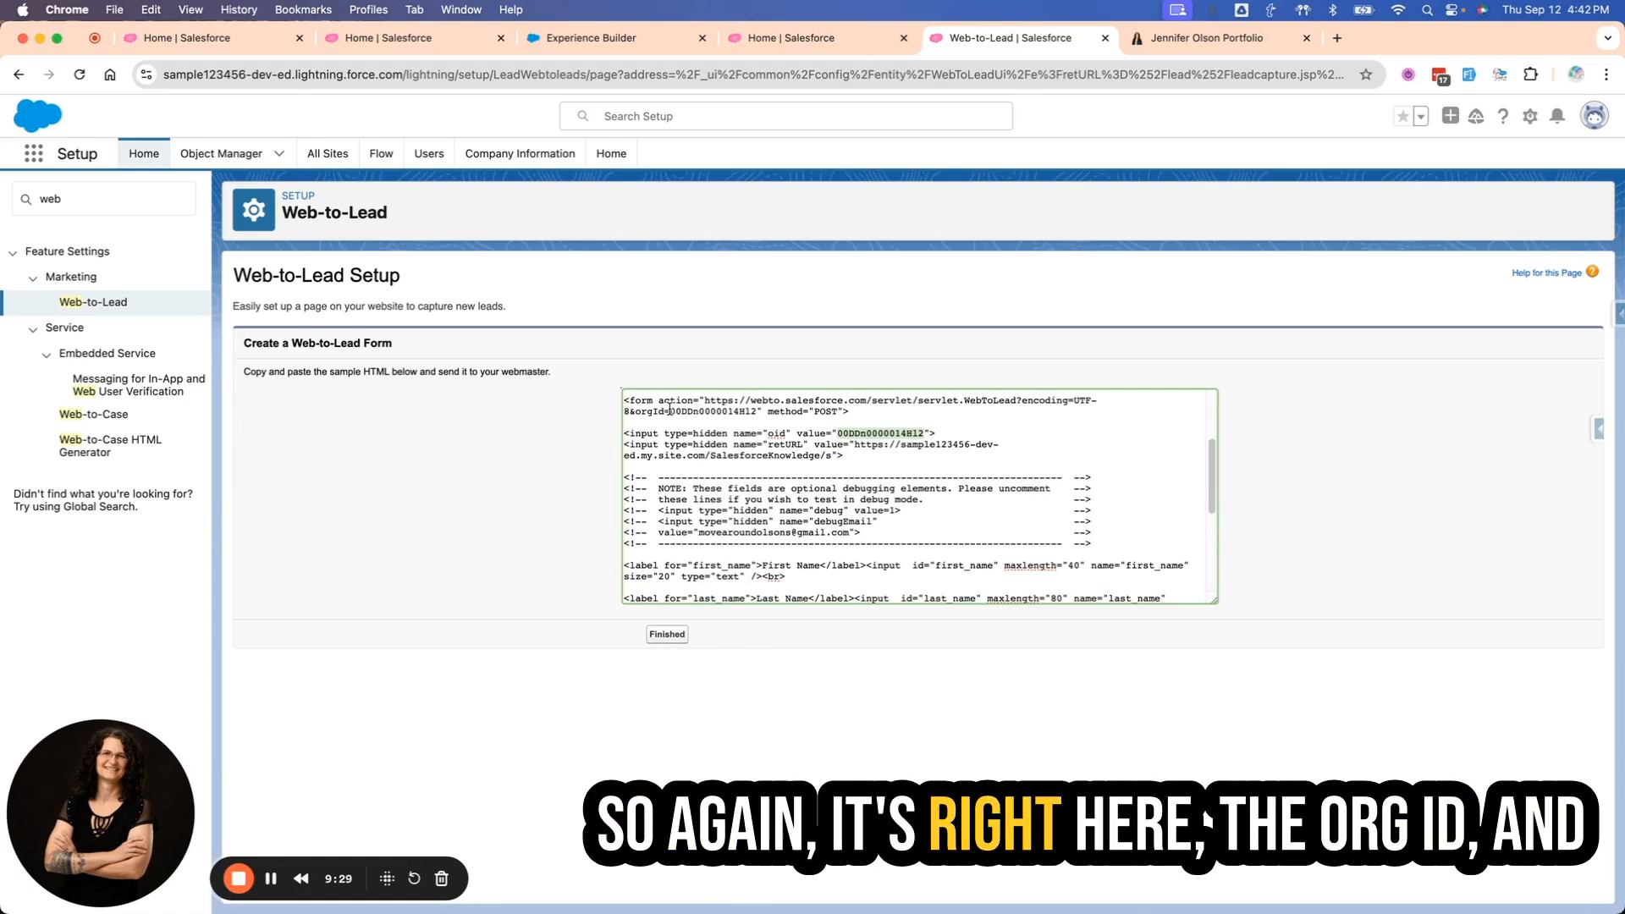
Open Company Information in a separate browser tab, allow the site's notifications, and search Setup for "company"
left_click(505, 162)
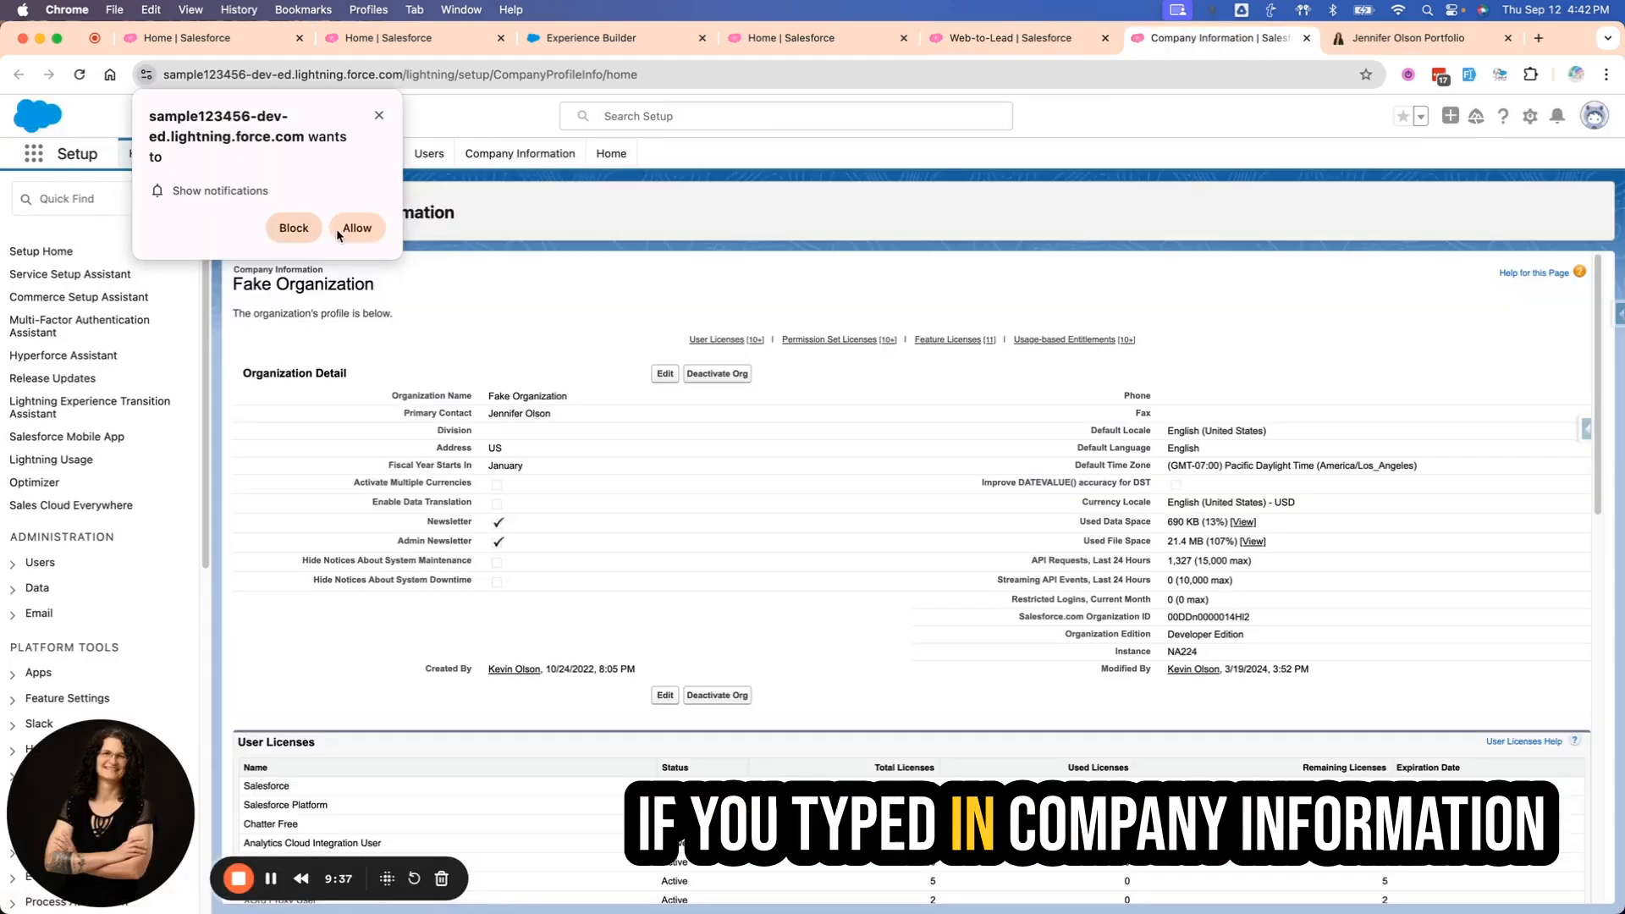
left_click(356, 228)
left_click(85, 199)
type("compan")
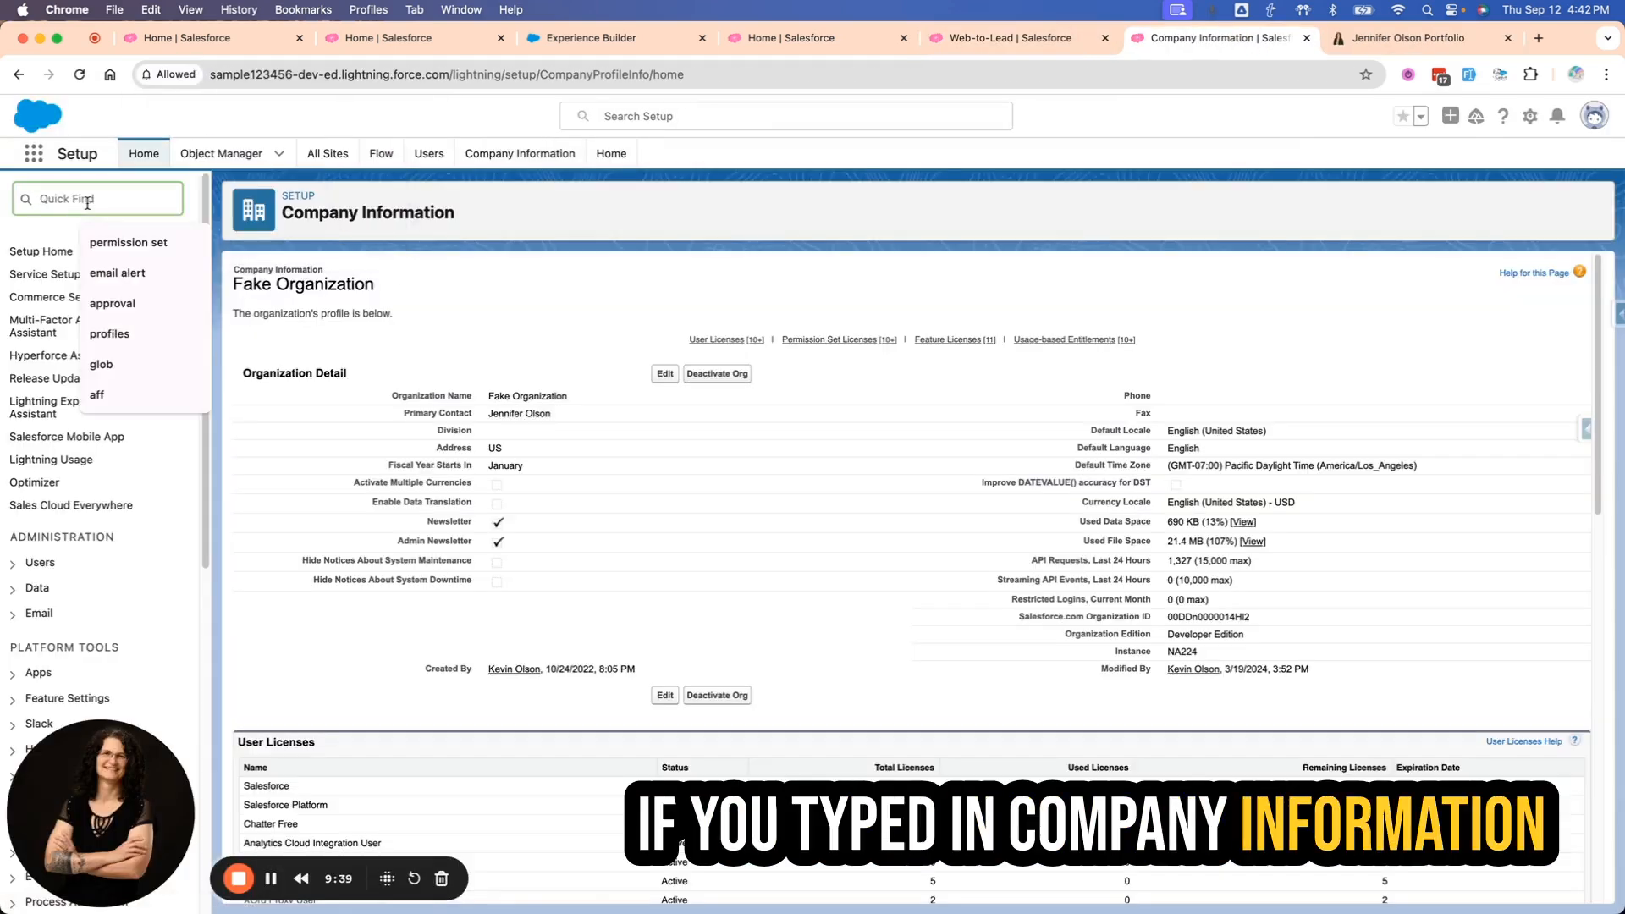
type("y")
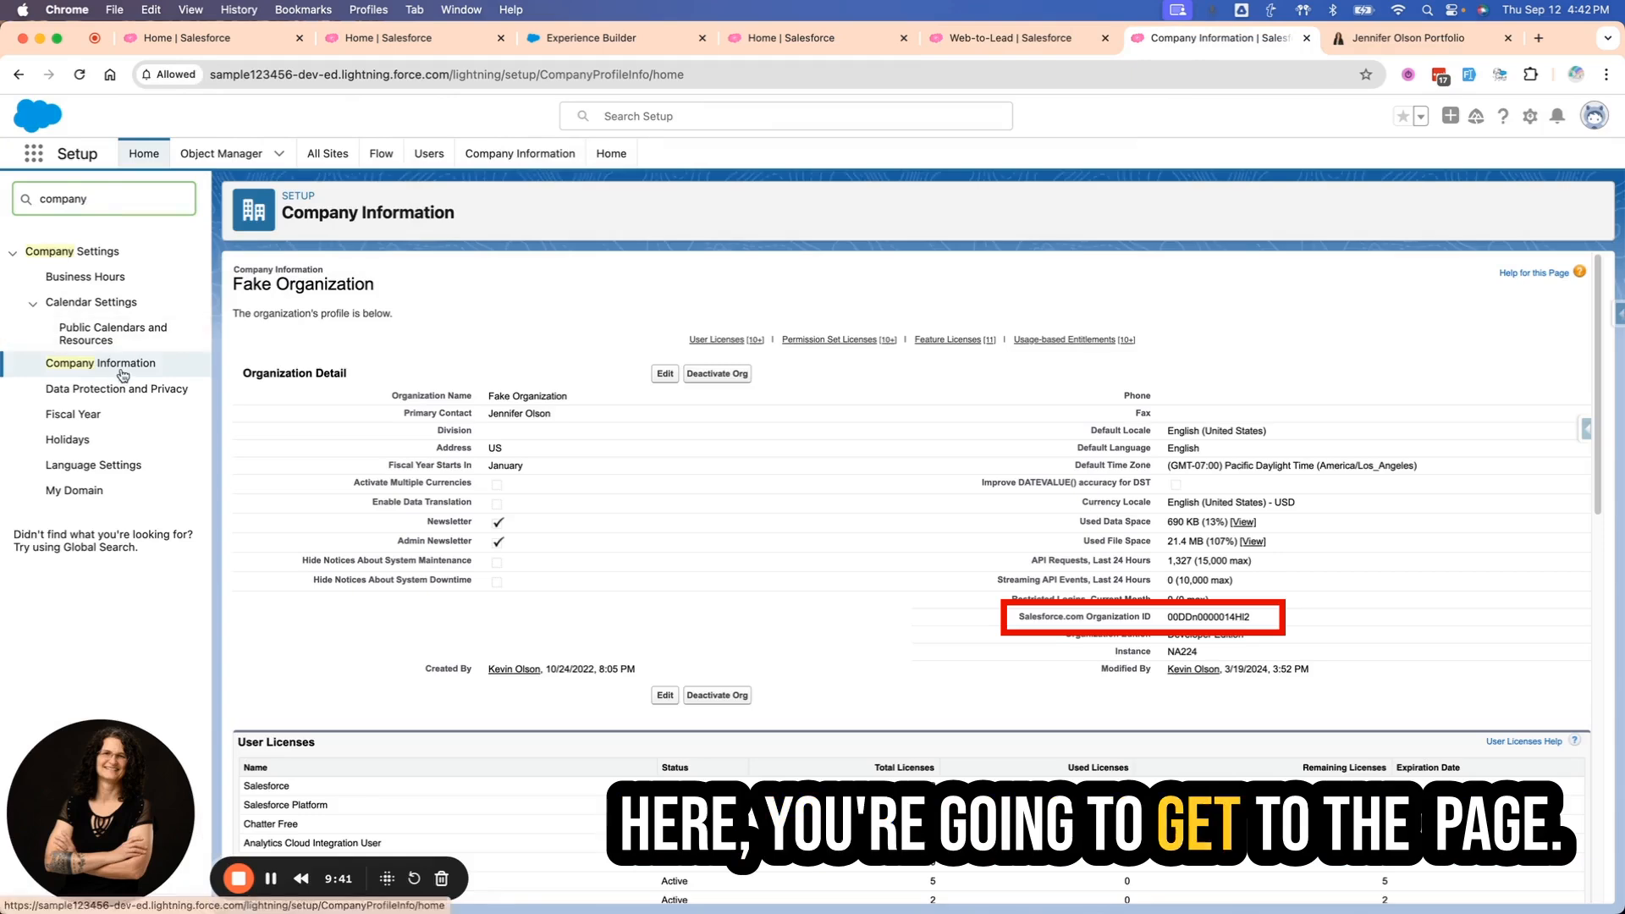
Highlight the Salesforce.com Organization ID and compare its ending with the oid value in the Web-to-Lead HTML
left_click(1259, 620)
left_click_drag(1180, 614, 1166, 616)
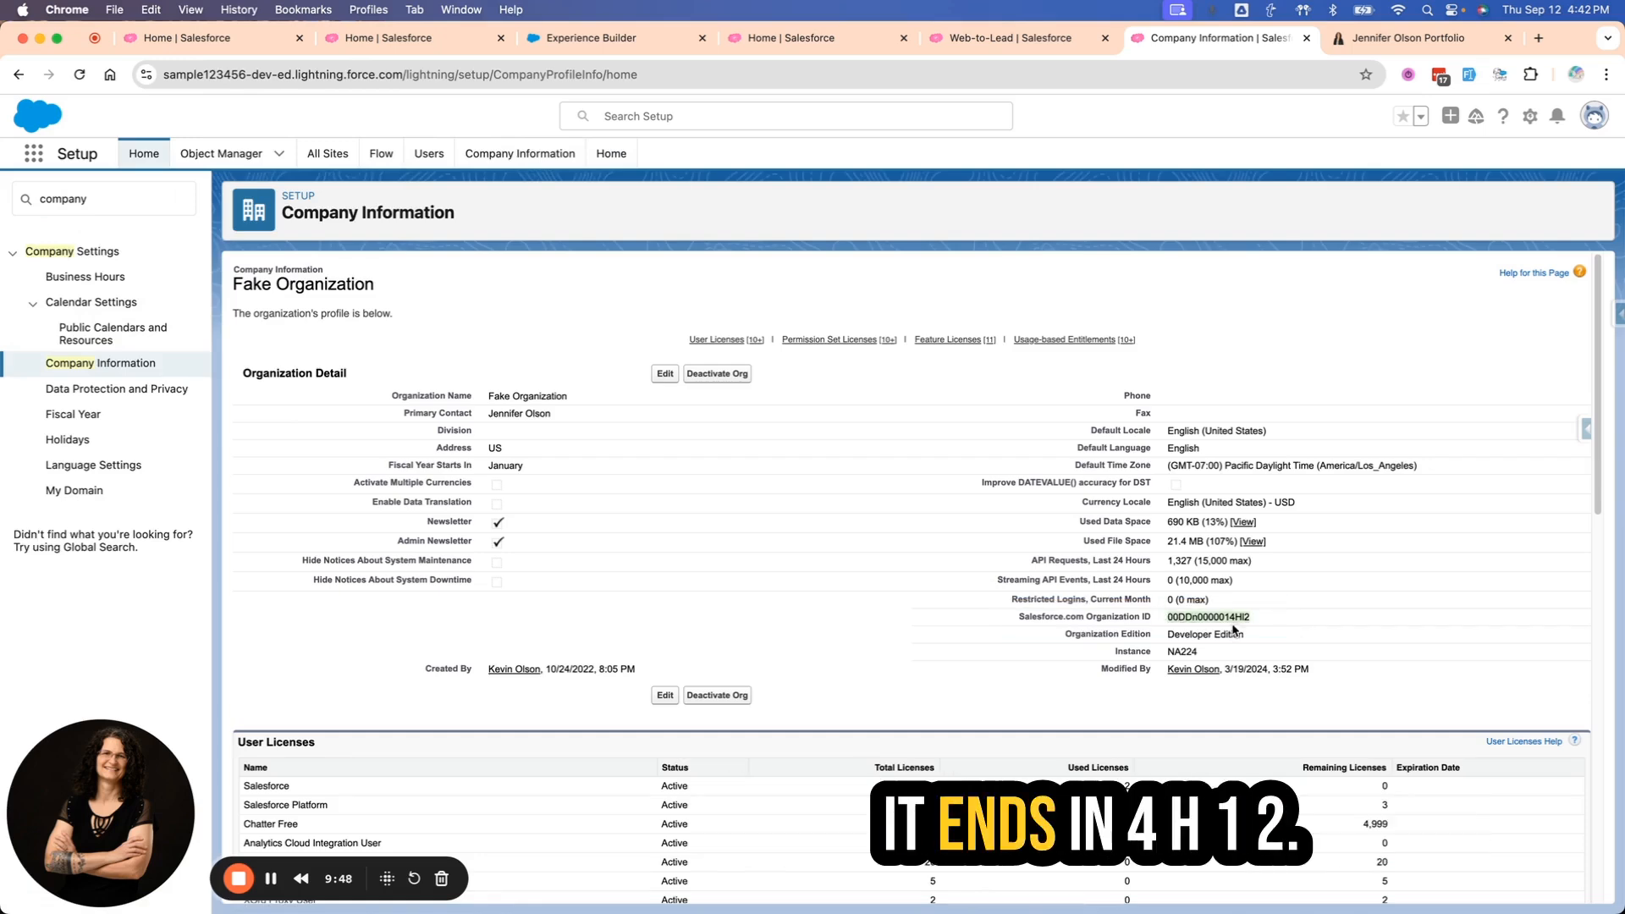
left_click(1028, 47)
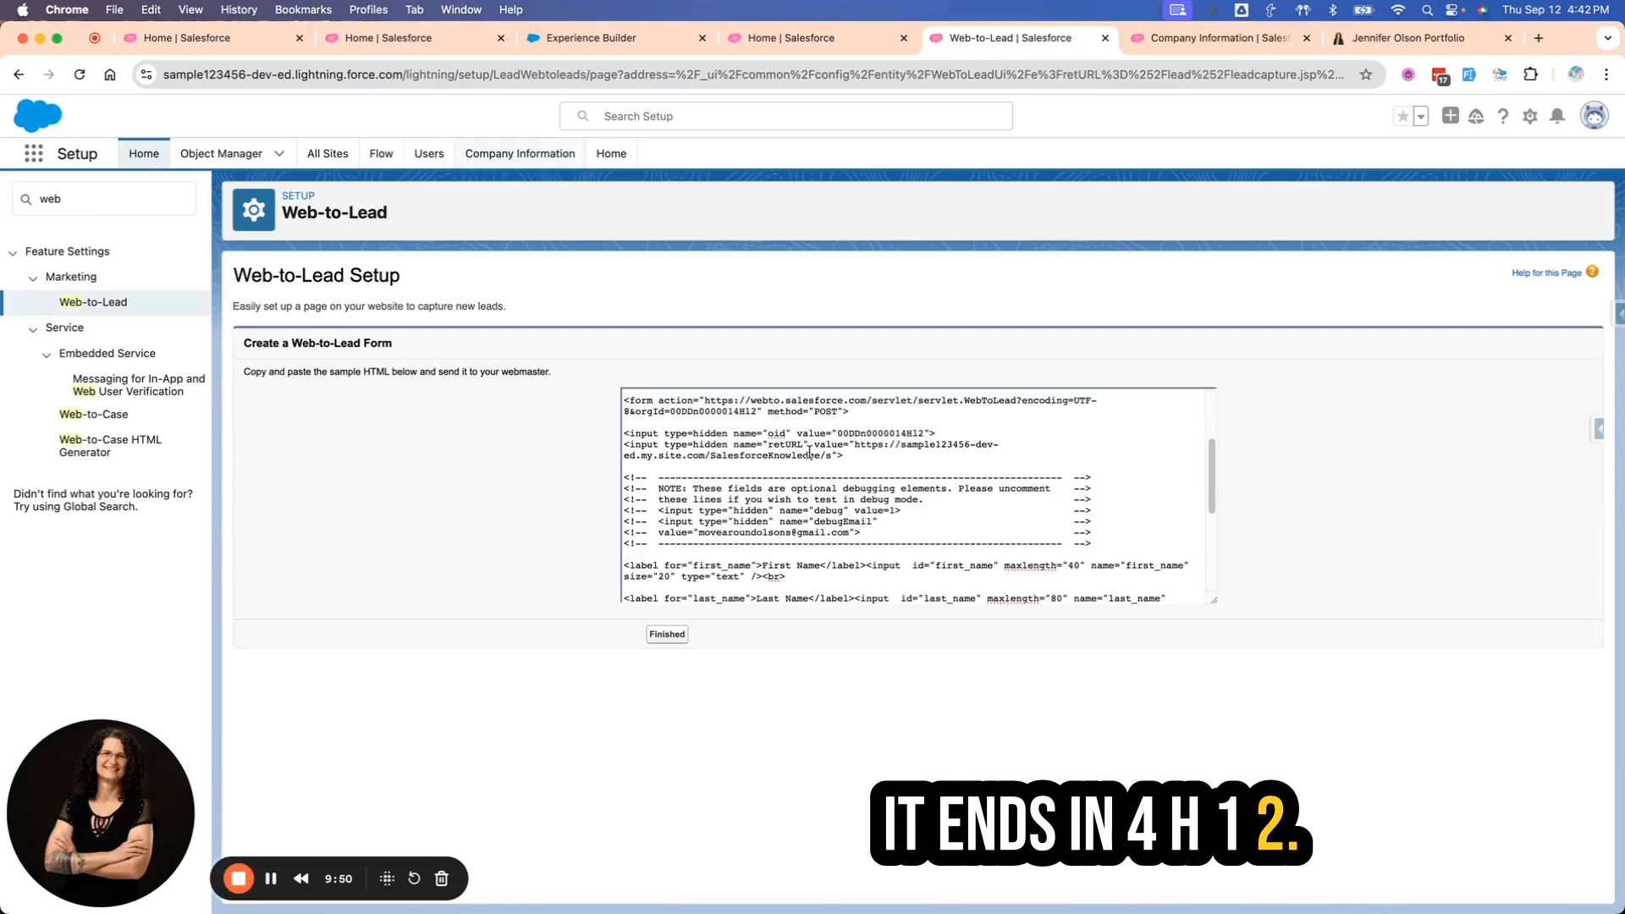
left_click_drag(925, 432, 899, 433)
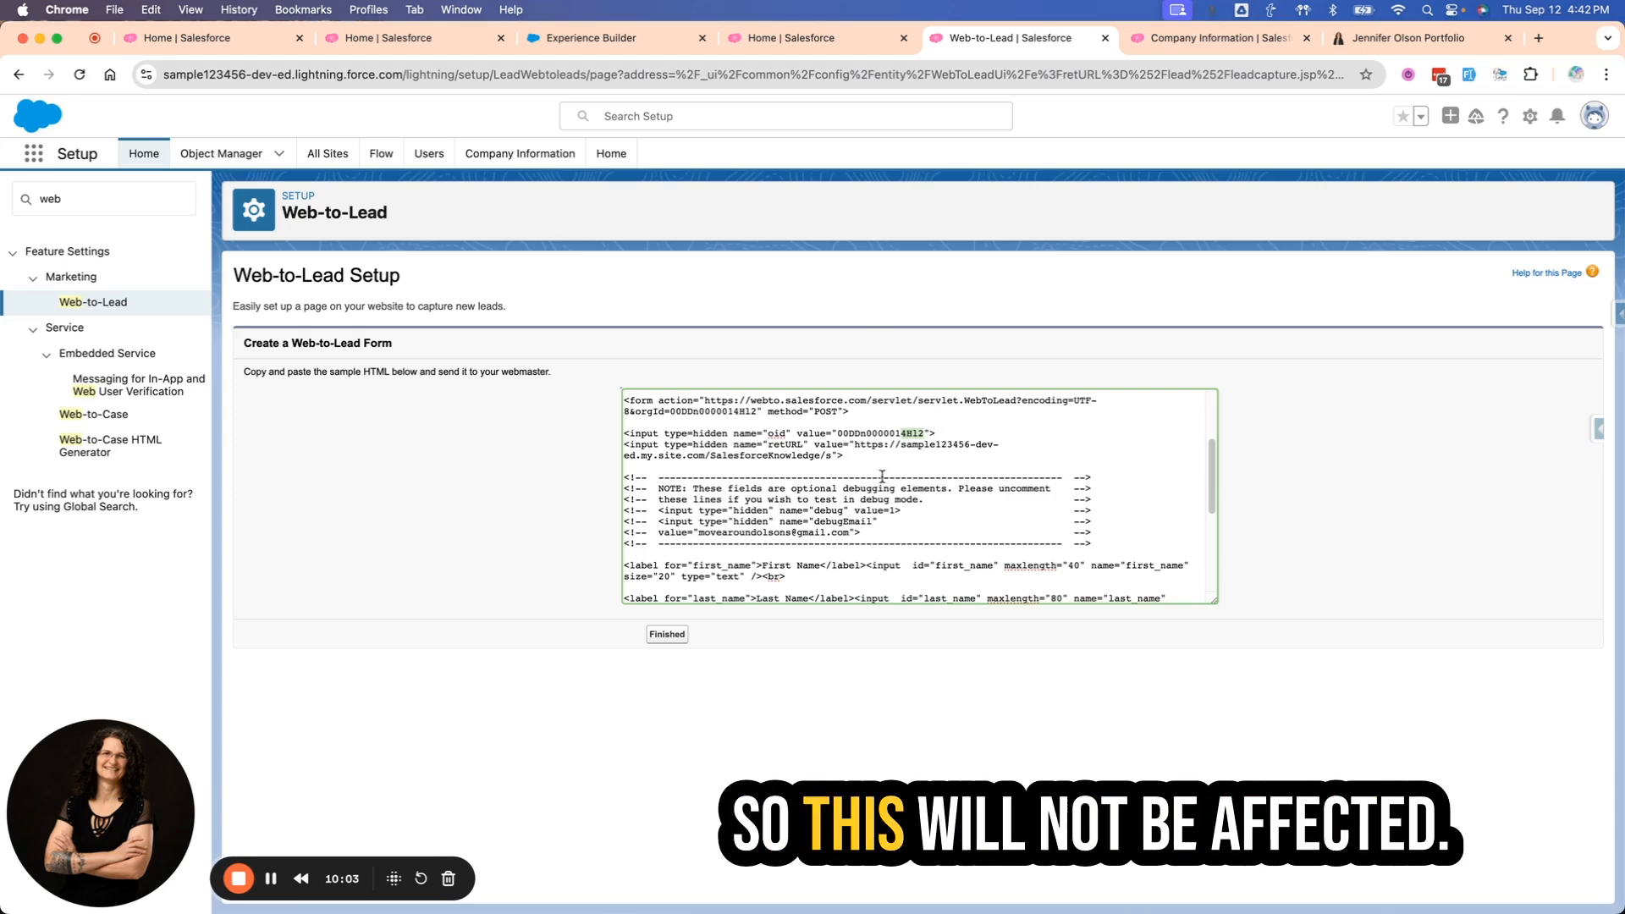
Return to the Digital Experiences All Sites list and block the site's notification request
left_click(770, 40)
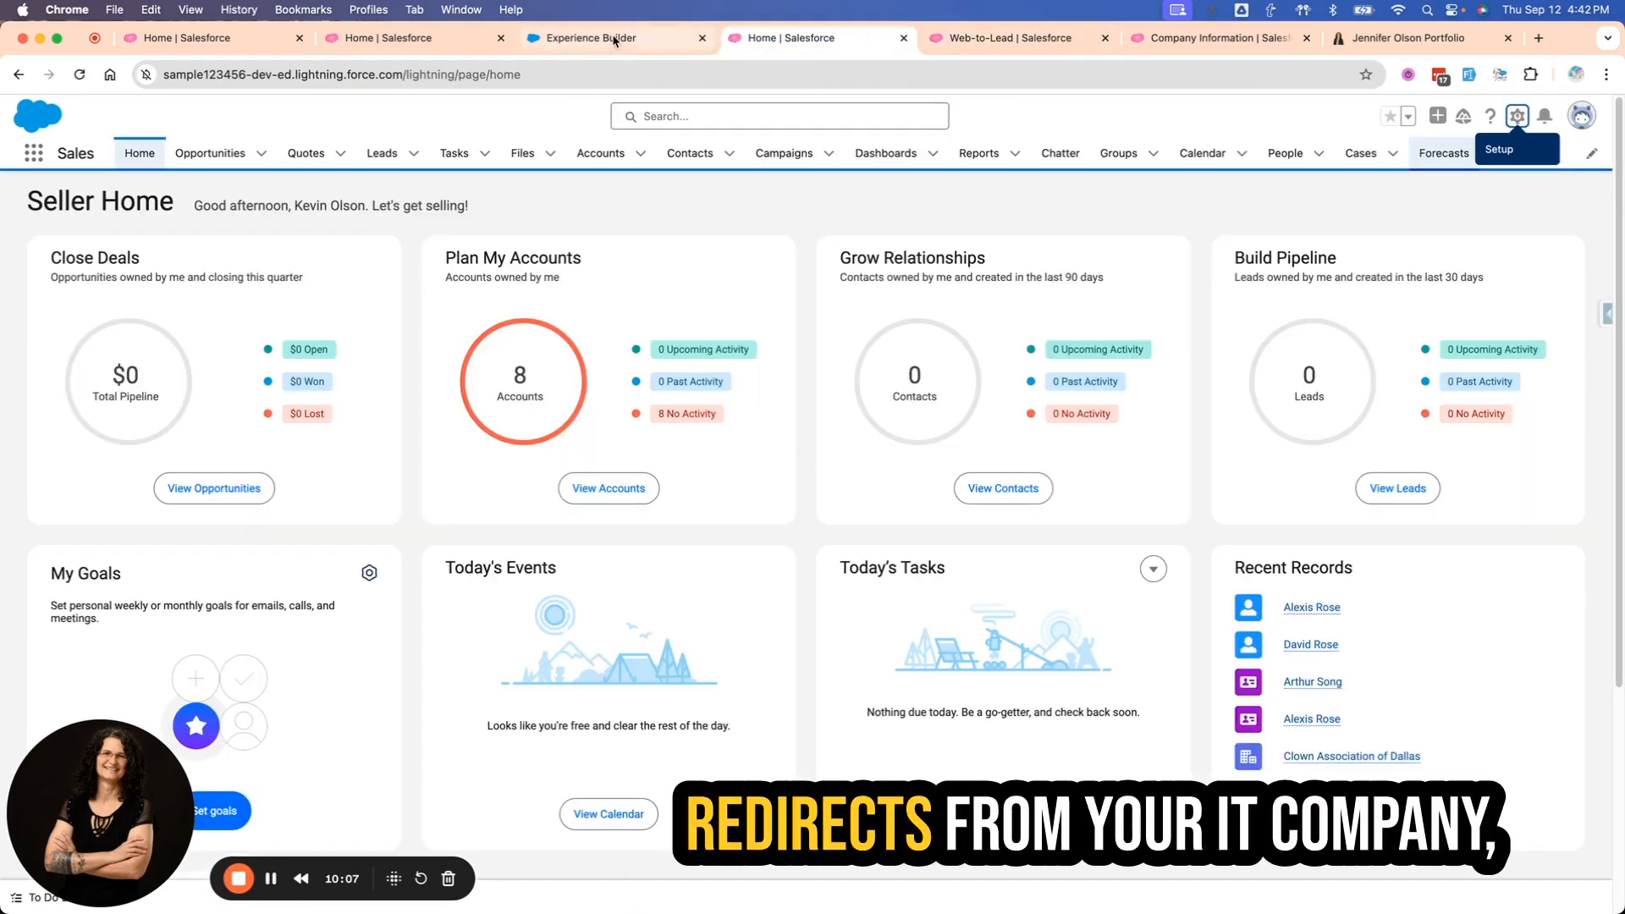
left_click(419, 38)
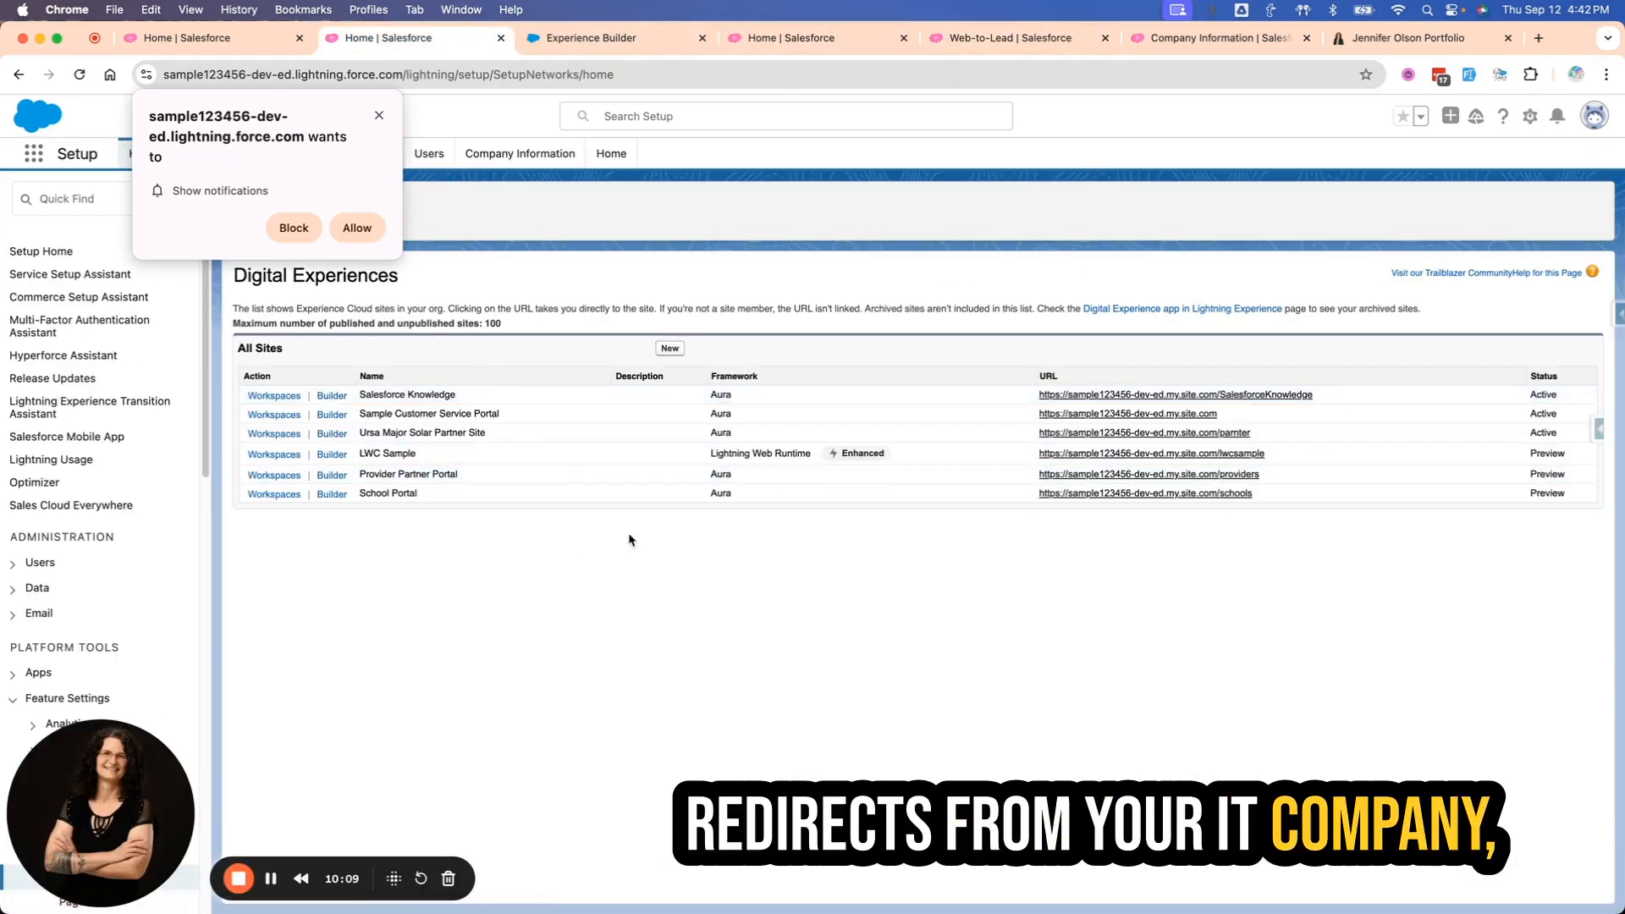
left_click(289, 228)
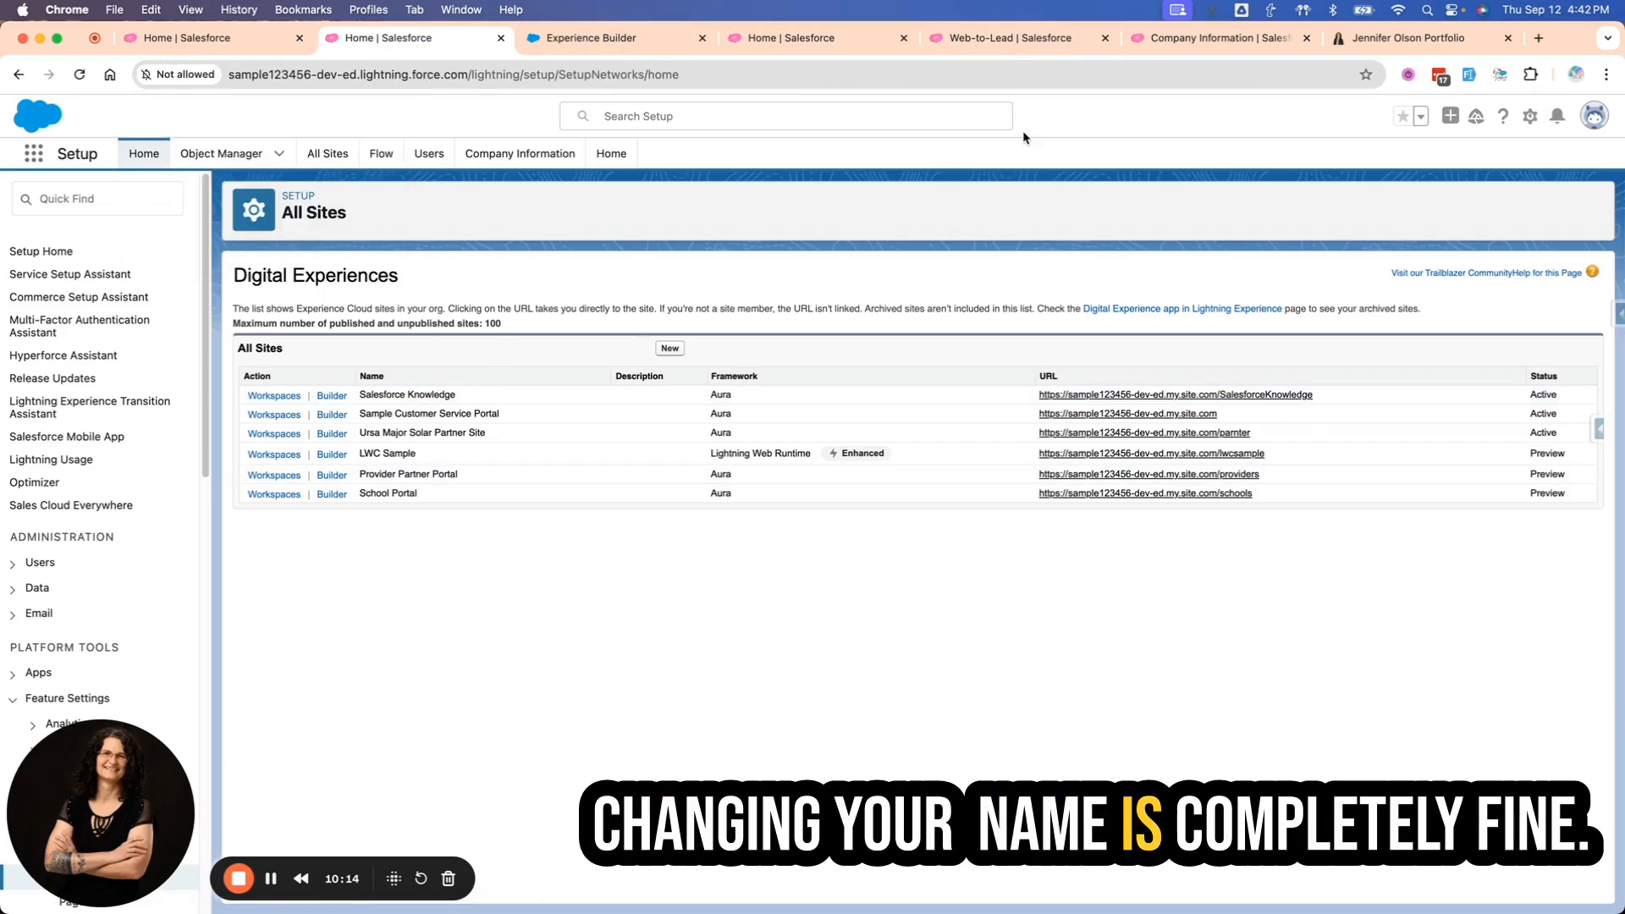